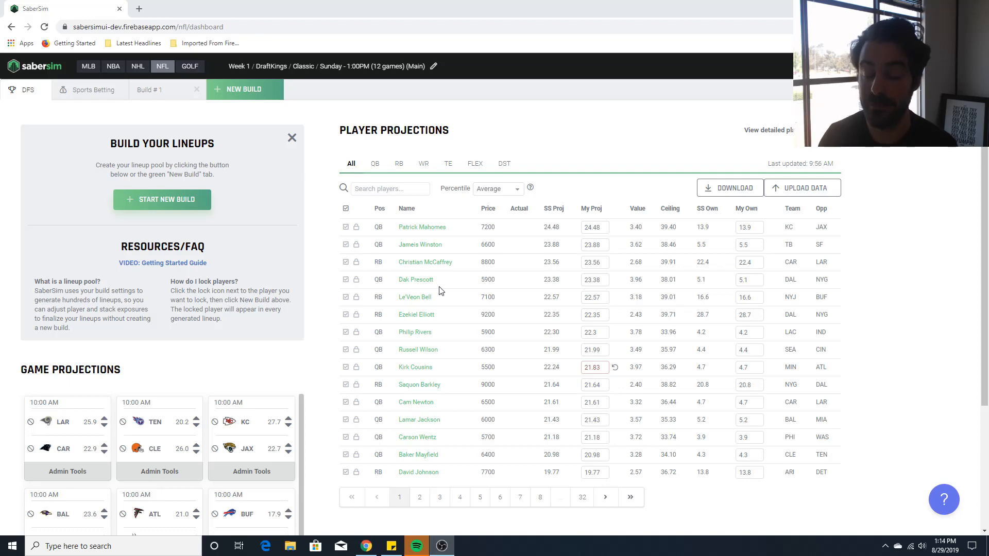
- Start a new build and add a stack rule requiring at least 3 players from the same team
{"action": "left_click", "coordinate": [255, 89]}
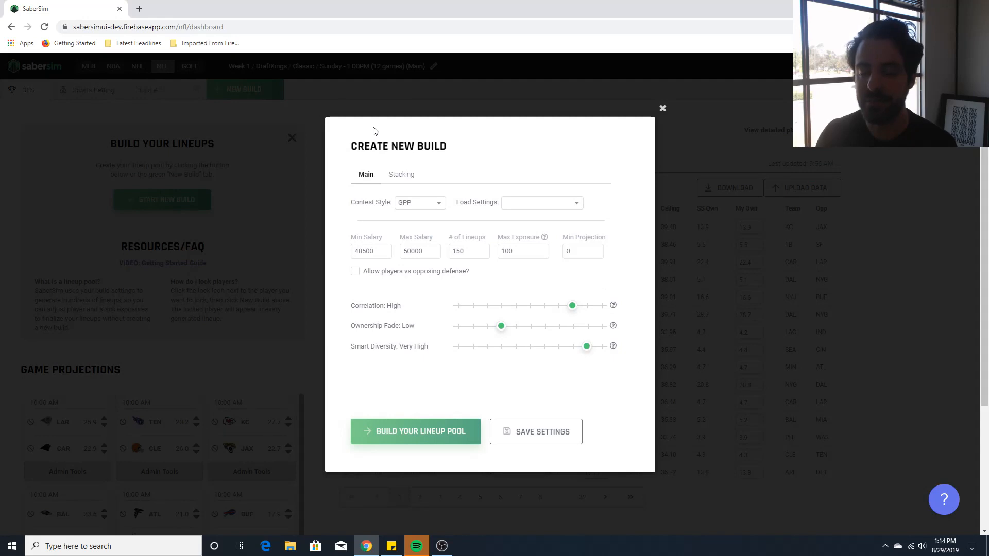
{"action": "left_click", "coordinate": [406, 174]}
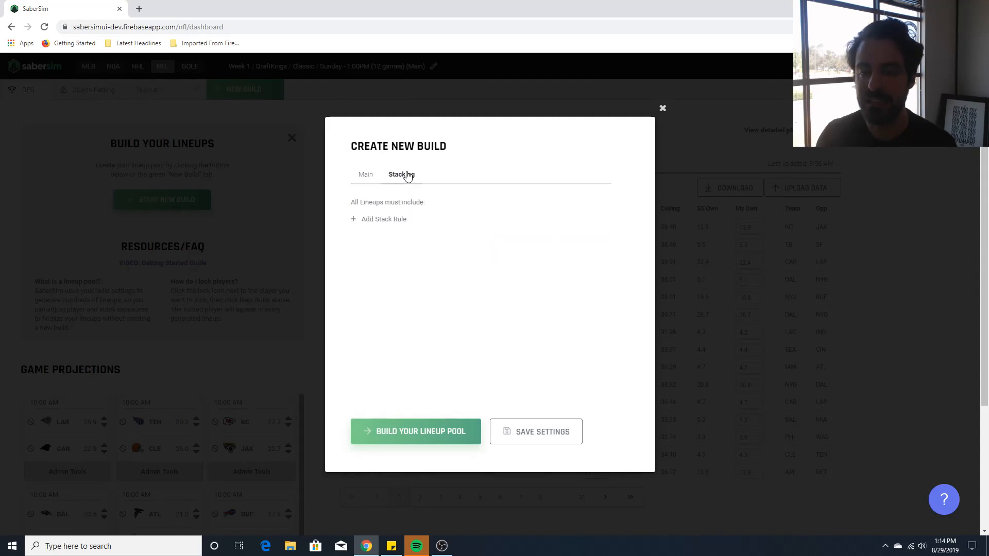
{"action": "left_click", "coordinate": [378, 224]}
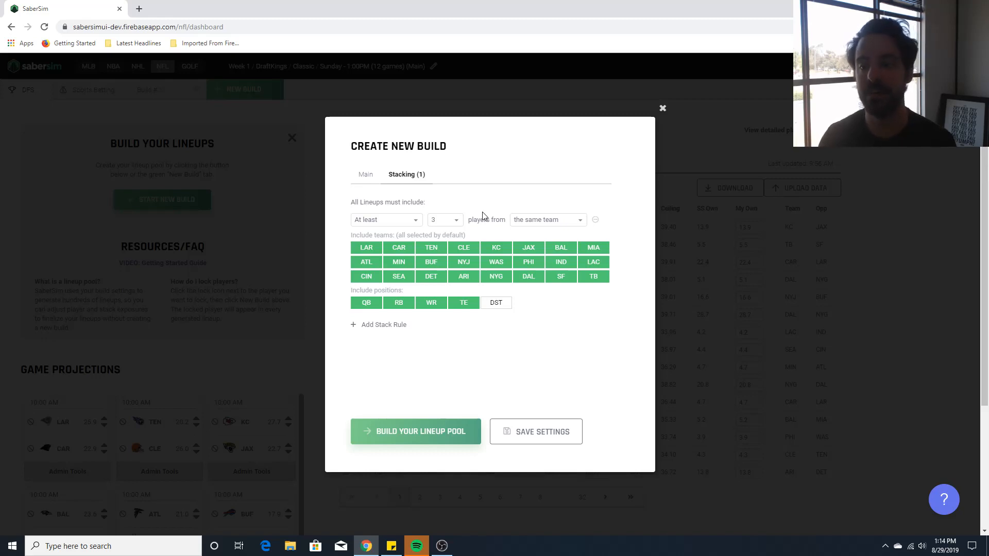
{"action": "left_click", "coordinate": [570, 221]}
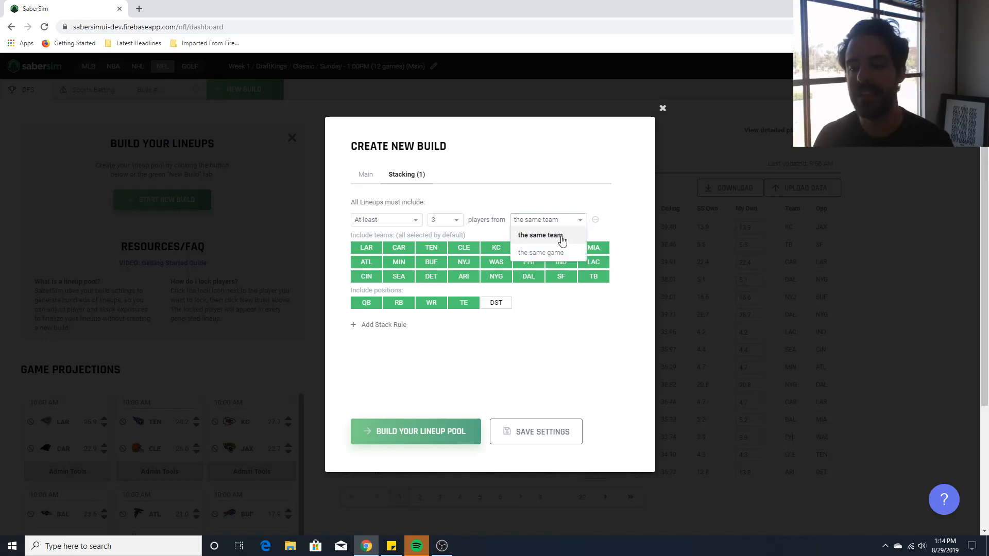
{"action": "left_click", "coordinate": [541, 238]}
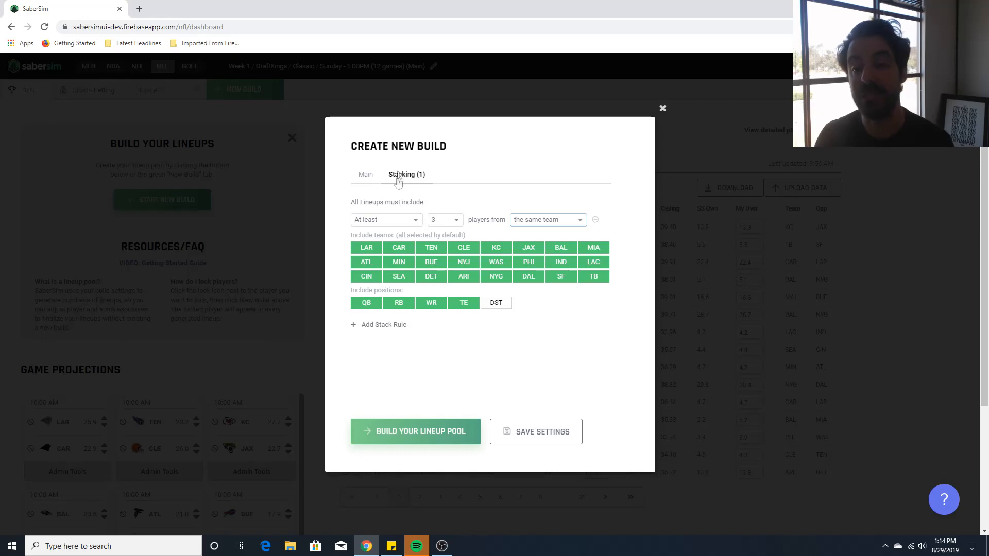
{"action": "left_click_drag", "start_coordinate": [352, 204], "coordinate": [412, 201]}
{"action": "left_click", "coordinate": [406, 201]}
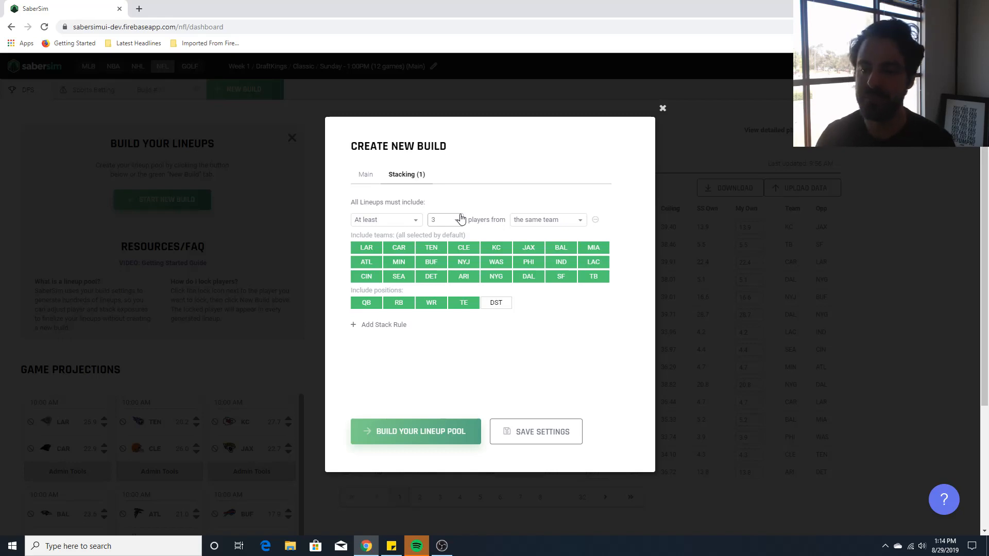
- Change the stack rule to require at least 4 players from the same game
{"action": "left_click", "coordinate": [541, 221]}
{"action": "left_click", "coordinate": [557, 253]}
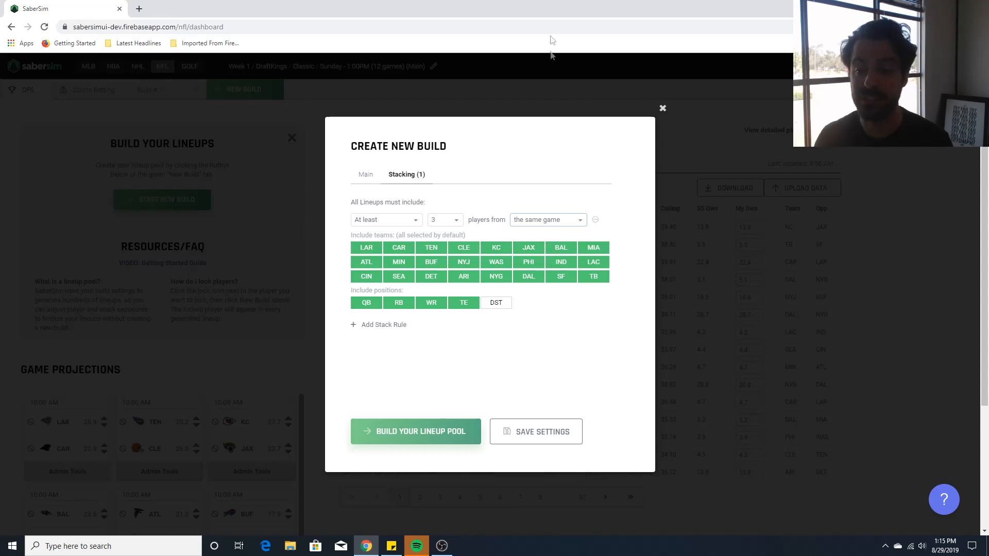
{"action": "left_click", "coordinate": [452, 220]}
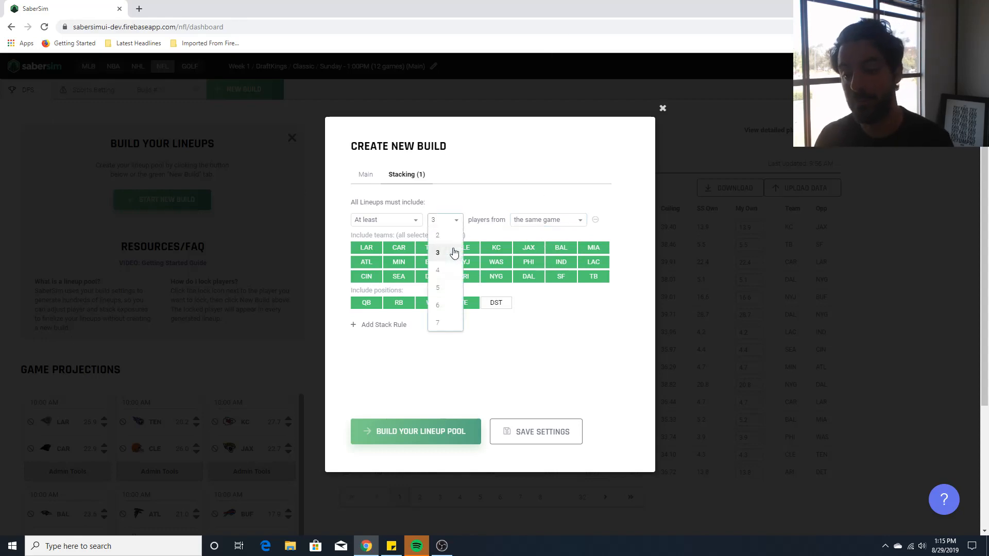
{"action": "left_click", "coordinate": [447, 270]}
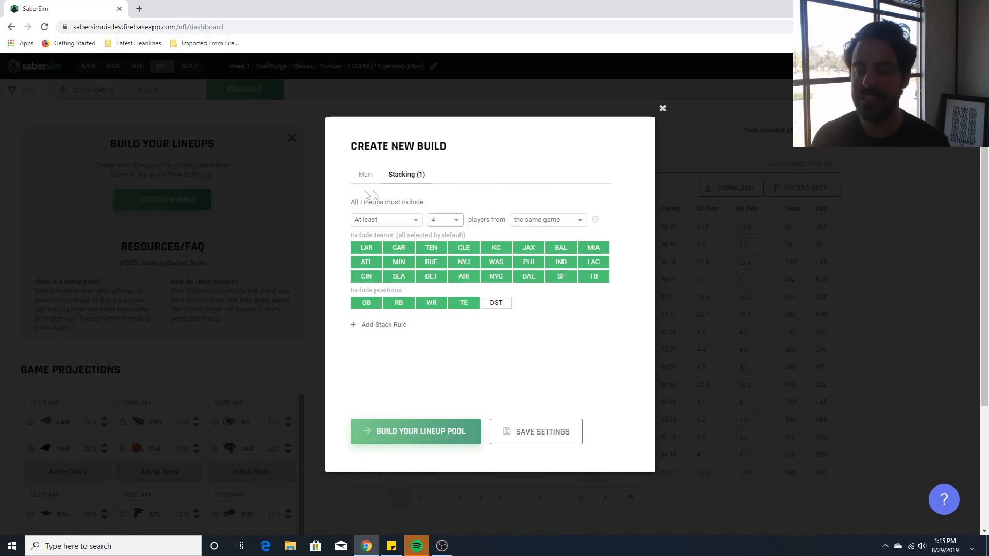
{"action": "left_click_drag", "start_coordinate": [346, 202], "coordinate": [461, 207]}
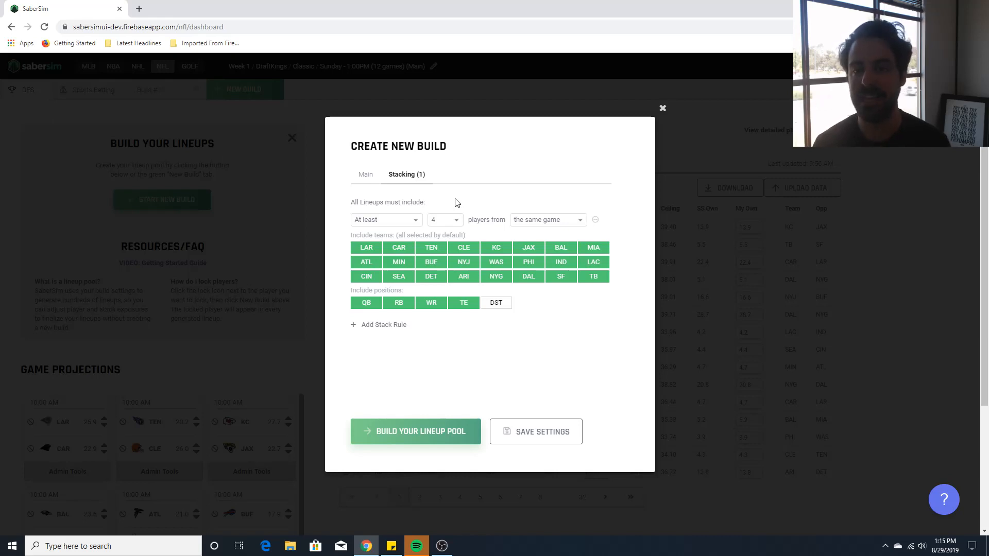
- Remove the 4-player stack rule, check the build's Correlation setting, and close the new build without building
{"action": "left_click", "coordinate": [594, 220]}
{"action": "left_click", "coordinate": [363, 176]}
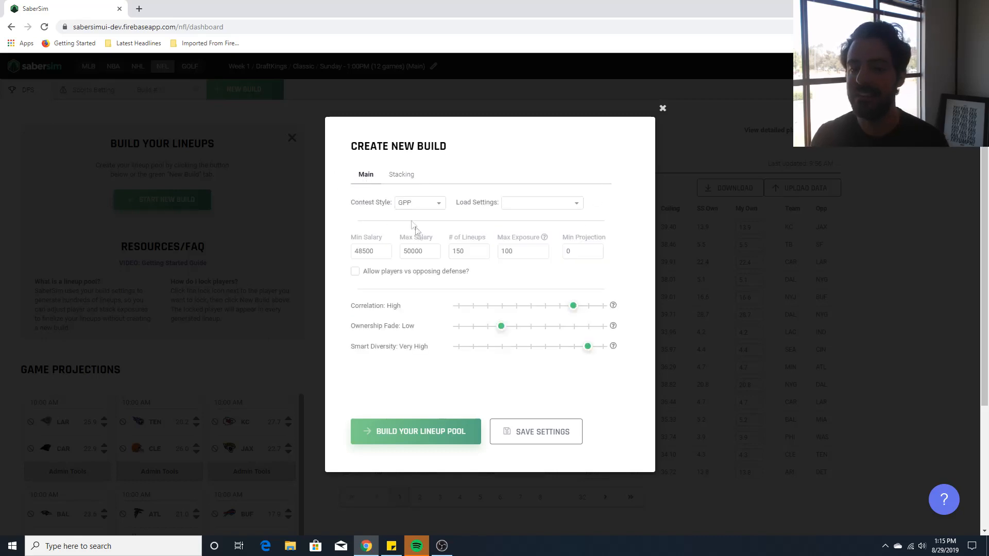
{"action": "mouse_move", "coordinate": [614, 306]}
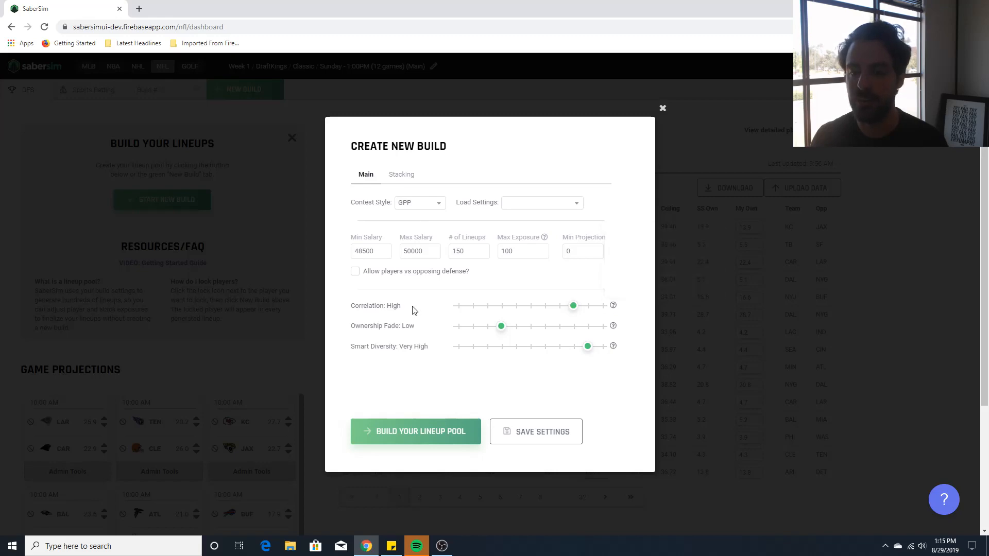
{"action": "left_click", "coordinate": [662, 108]}
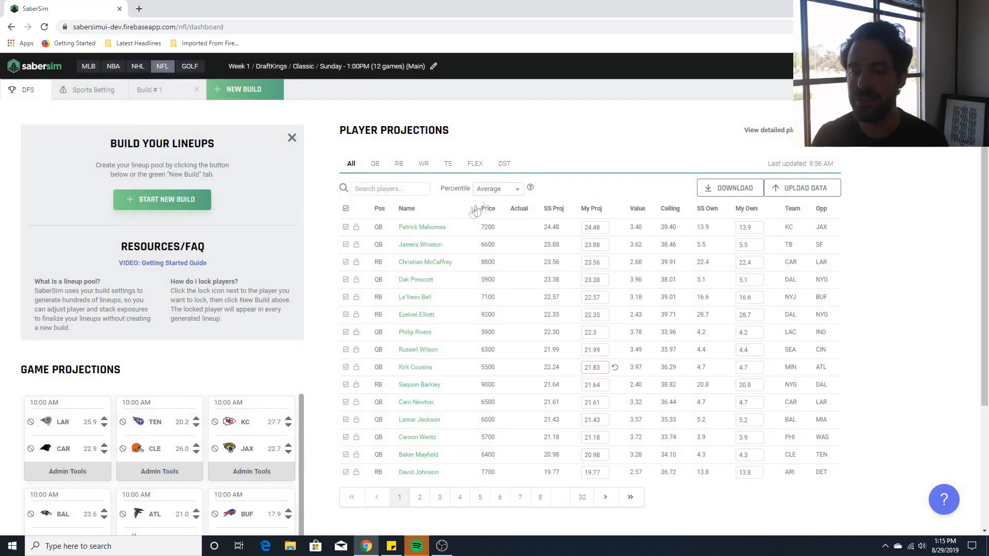
- Examine Patrick Mahomes's fantasy point distribution and his correlations with other players
{"action": "left_click", "coordinate": [410, 227]}
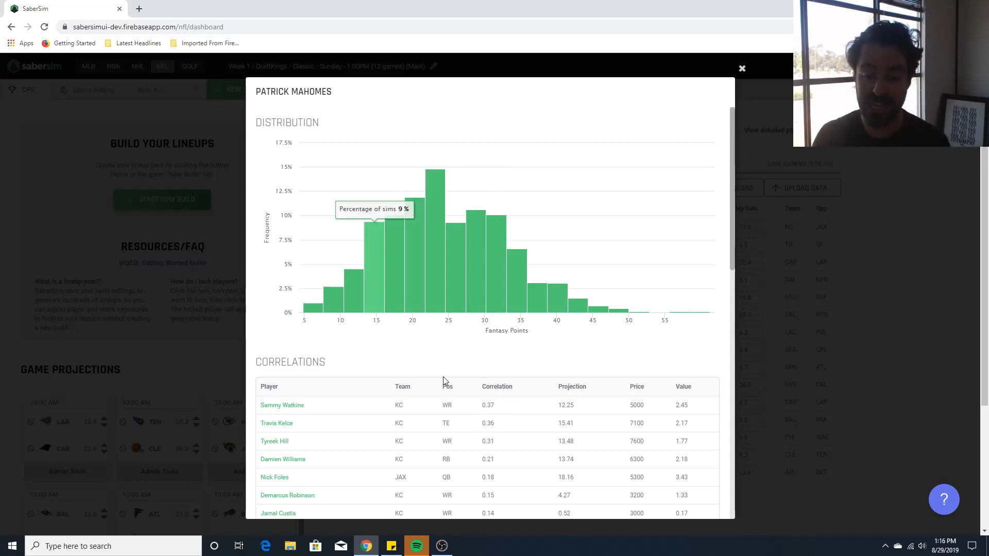
{"action": "scroll", "coordinate": [443, 379], "scroll_direction": "down", "scroll_amount": 1}
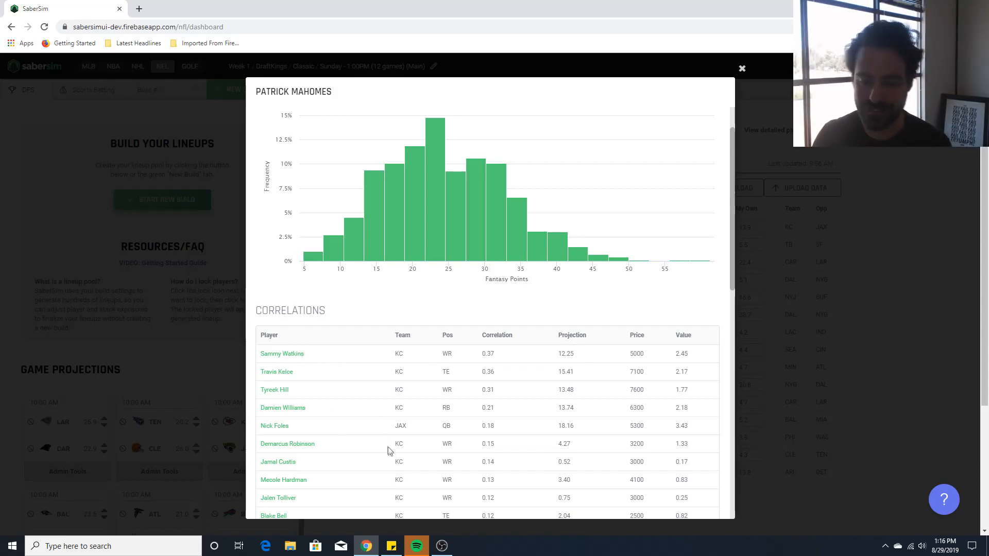
{"action": "scroll", "coordinate": [404, 397], "scroll_direction": "down", "scroll_amount": 2}
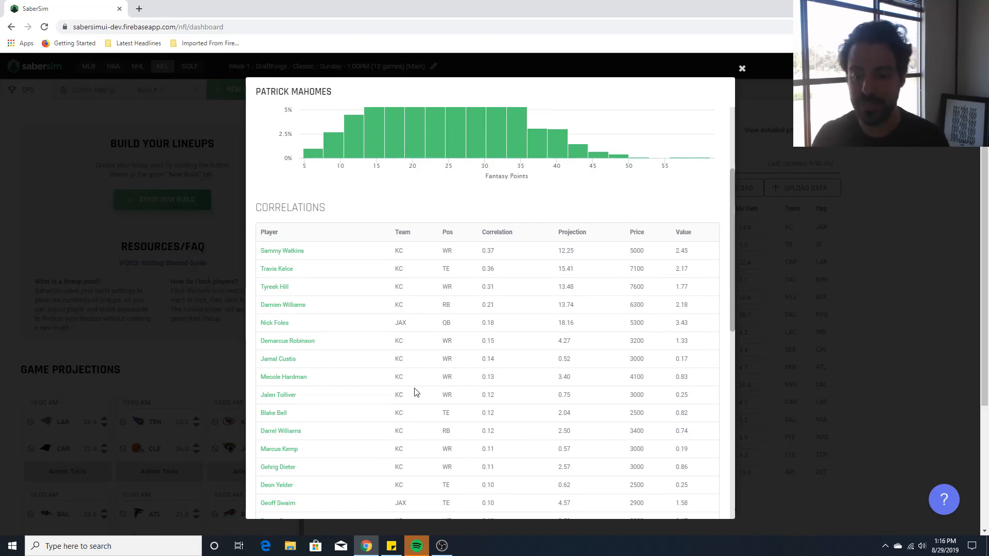
{"action": "scroll", "coordinate": [417, 392], "scroll_direction": "down", "scroll_amount": 1}
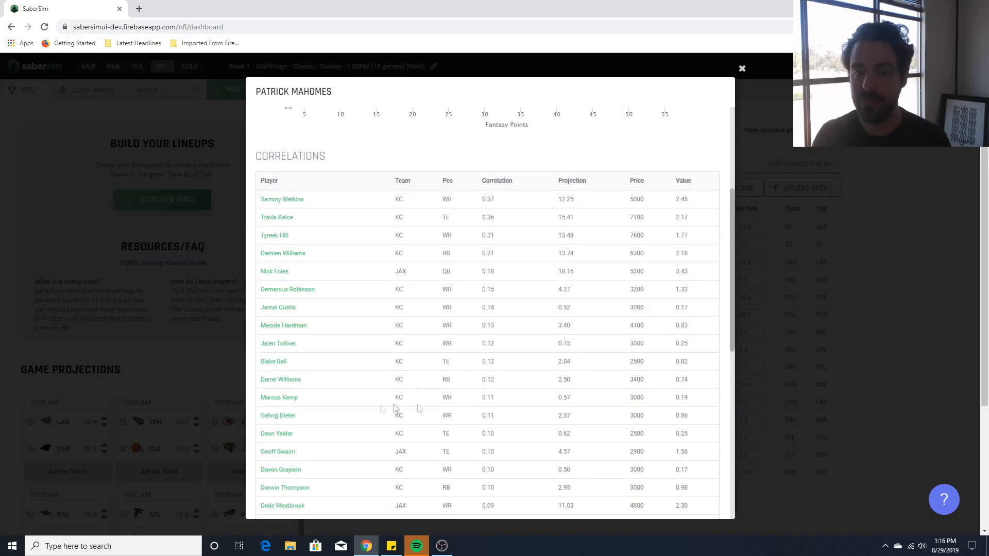
{"action": "scroll", "coordinate": [363, 457], "scroll_direction": "down", "scroll_amount": 1}
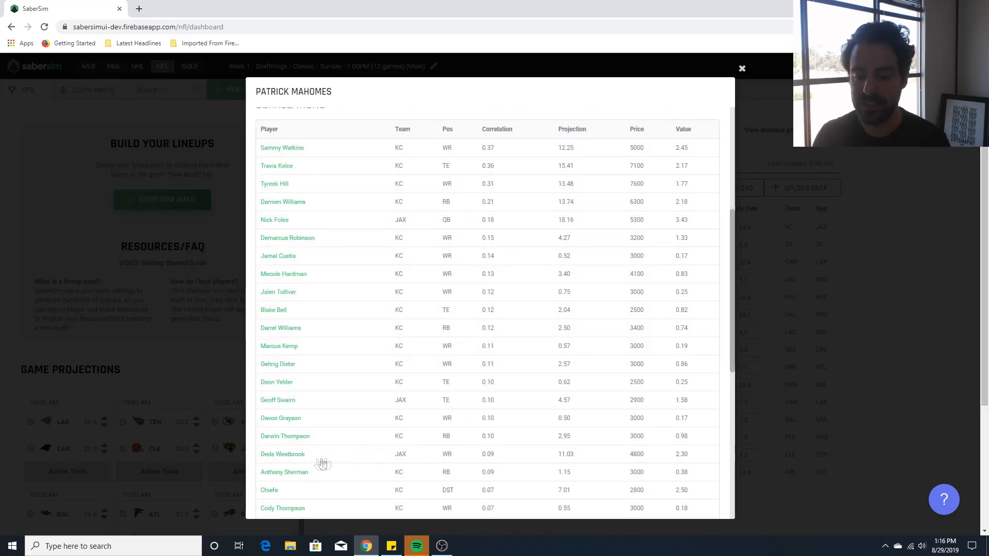
- Look up Dede Westbrook's player correlations from the Mahomes list, then close the player details
{"action": "left_click_drag", "start_coordinate": [306, 455], "coordinate": [263, 457]}
{"action": "left_click", "coordinate": [263, 458]}
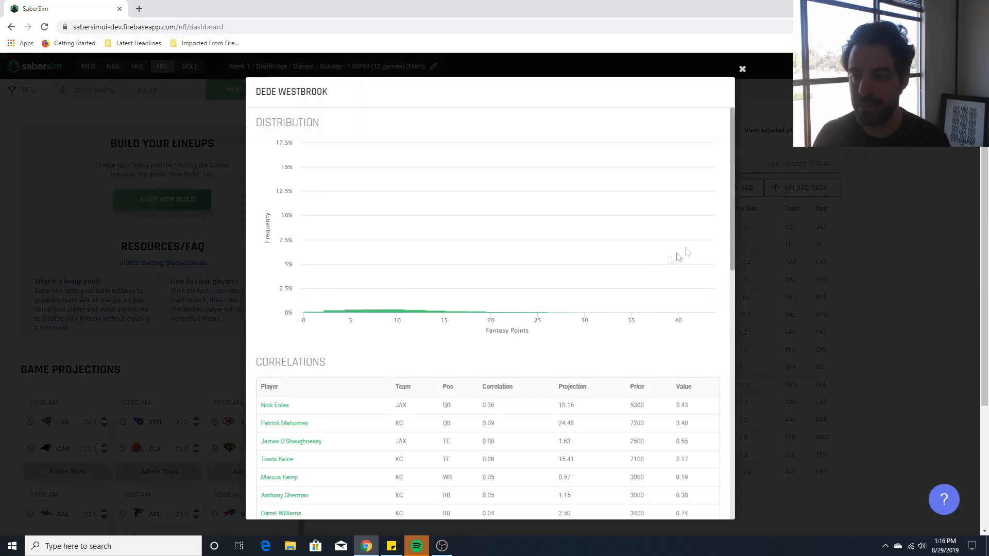
{"action": "scroll", "coordinate": [510, 426], "scroll_direction": "down", "scroll_amount": 3}
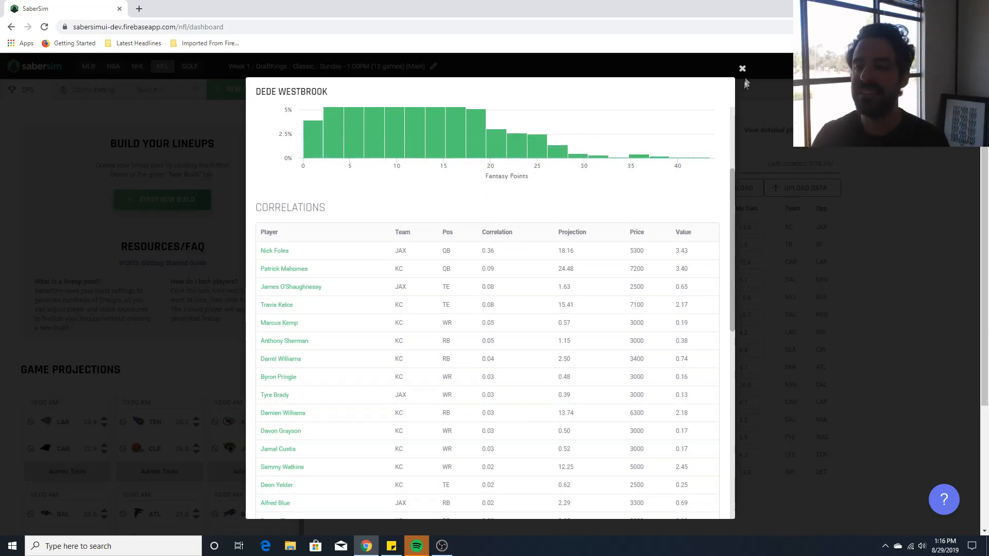
{"action": "left_click", "coordinate": [743, 69]}
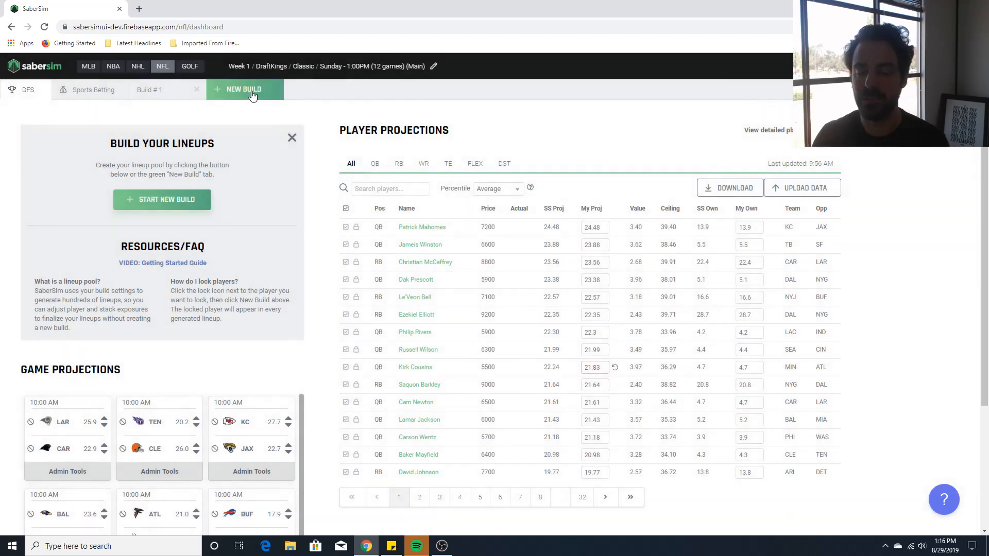
- Start another new build with a stack rule requiring at least 5 players from the same game
{"action": "left_click", "coordinate": [252, 96]}
{"action": "left_click", "coordinate": [403, 175]}
{"action": "left_click", "coordinate": [395, 221]}
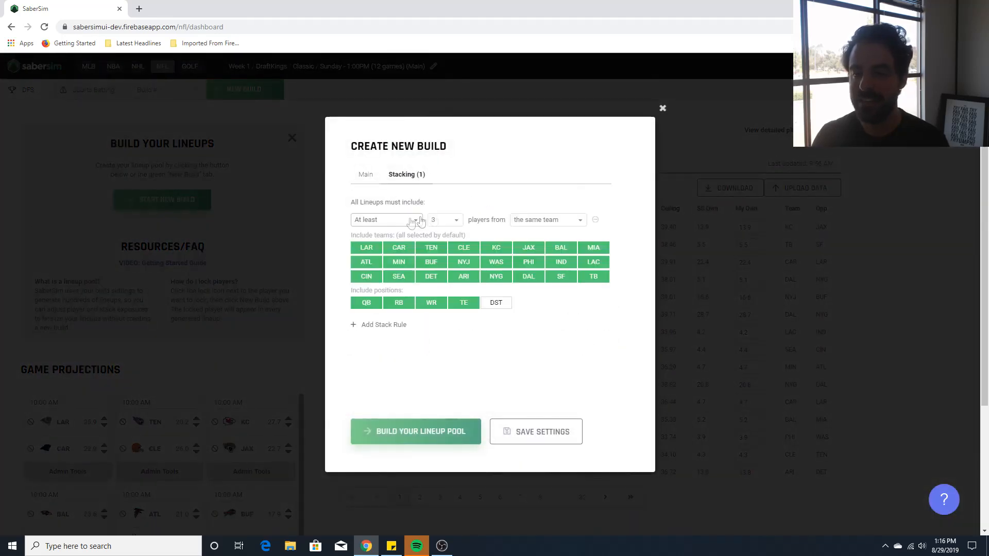
{"action": "left_click", "coordinate": [541, 223]}
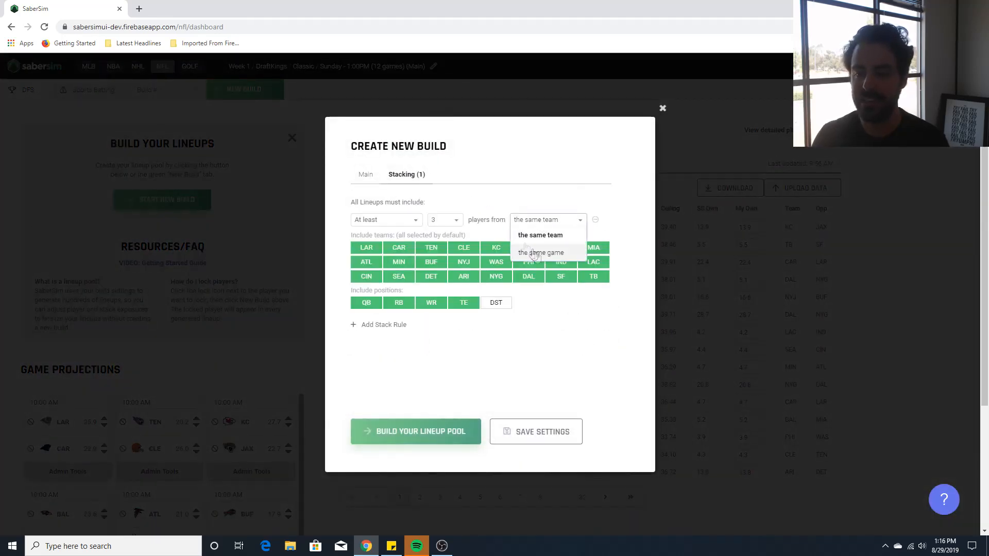
{"action": "left_click", "coordinate": [536, 252]}
{"action": "left_click", "coordinate": [454, 225]}
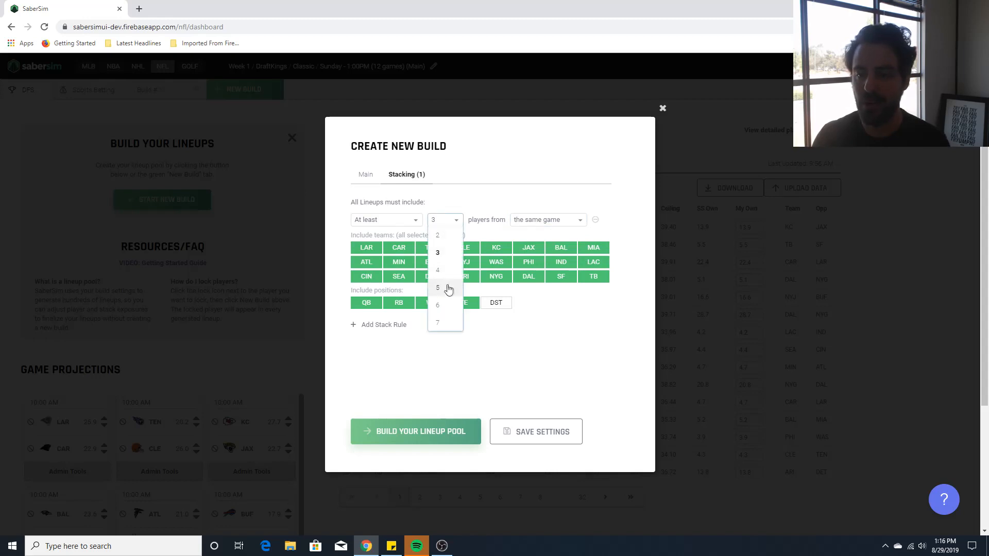
{"action": "left_click", "coordinate": [448, 288]}
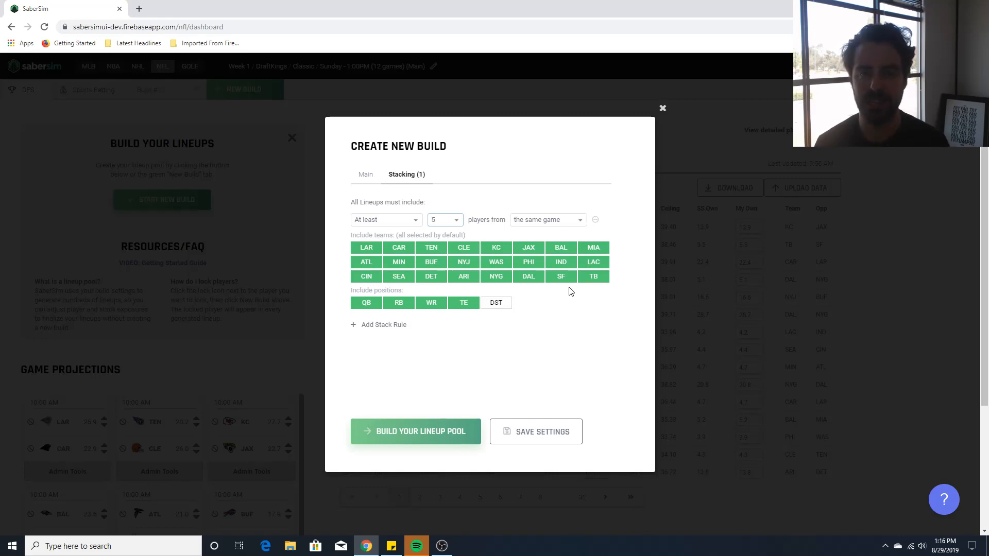
- Remove the 5-player stack rule, review the main build settings, and dismiss the new build
{"action": "left_click", "coordinate": [595, 220]}
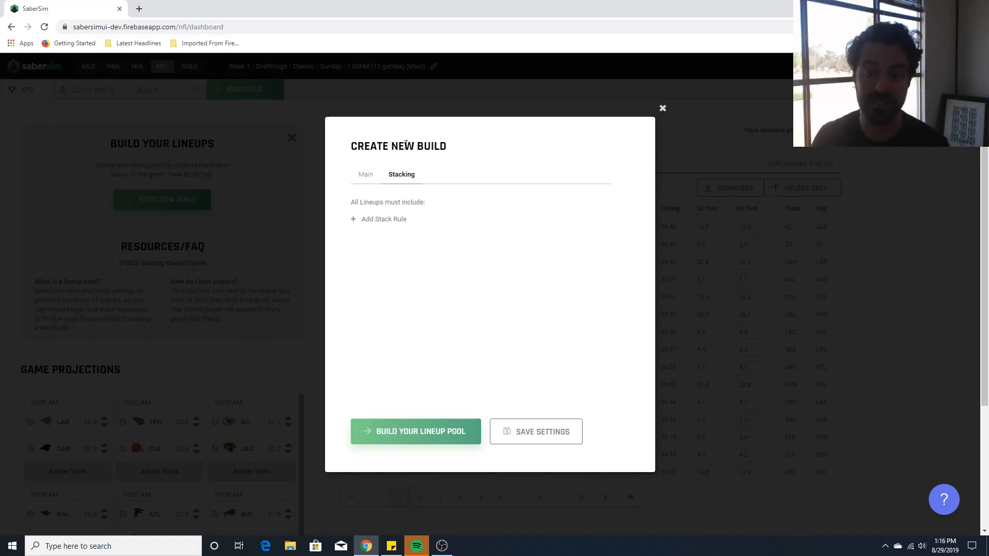
{"action": "left_click", "coordinate": [365, 175]}
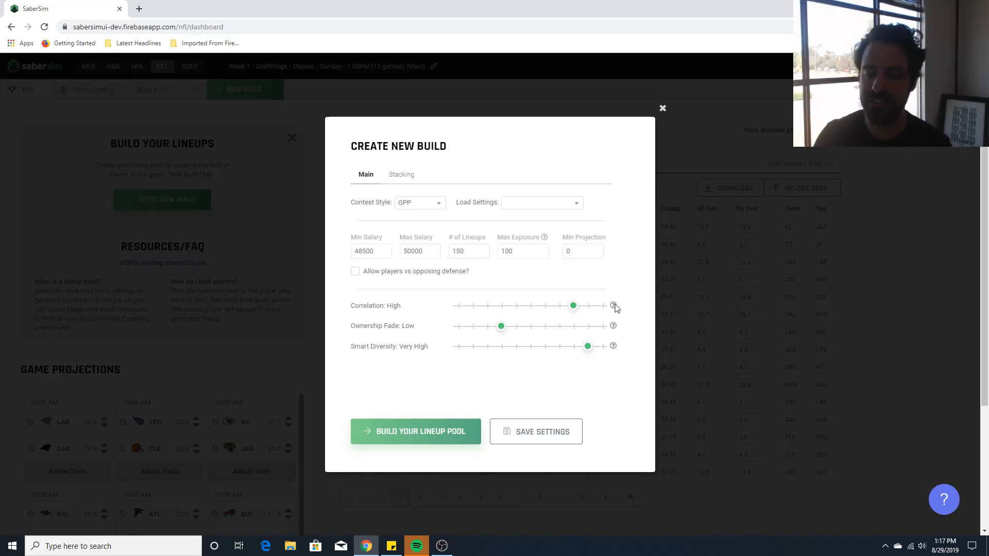
{"action": "mouse_move", "coordinate": [615, 305]}
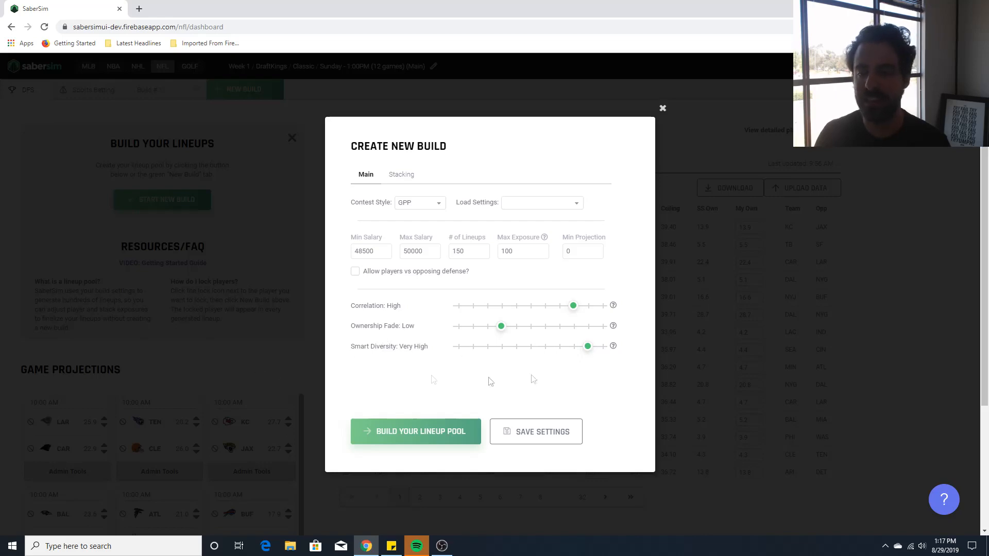
{"action": "left_click", "coordinate": [664, 109]}
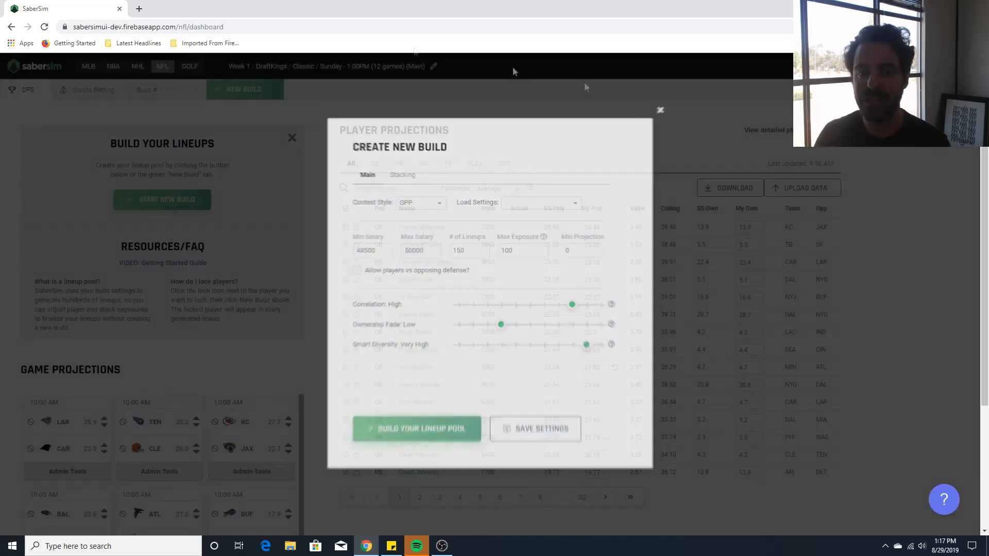
- Open Build #1 and set Le'Veon Bell's maximum exposure to 30
{"action": "left_click", "coordinate": [151, 89]}
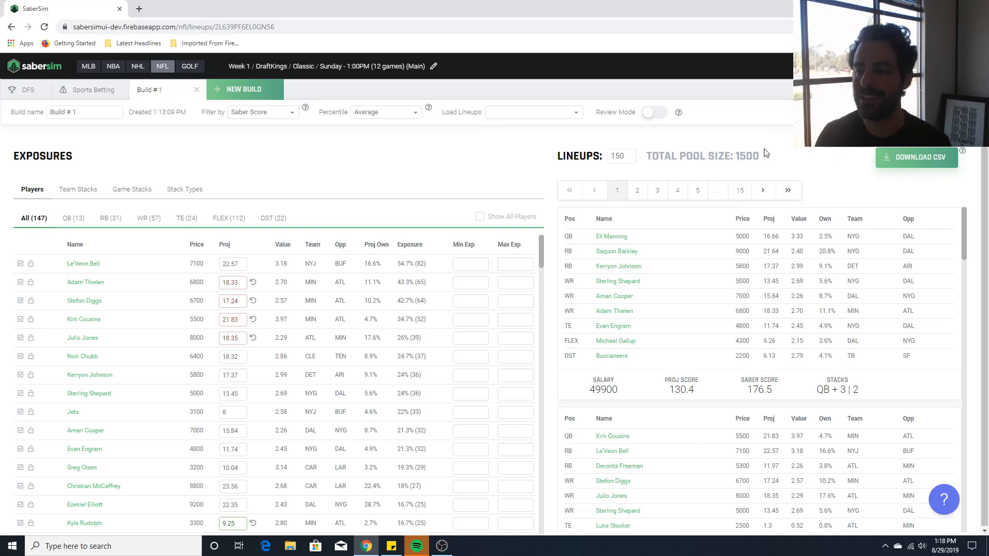
{"action": "mouse_move", "coordinate": [745, 158]}
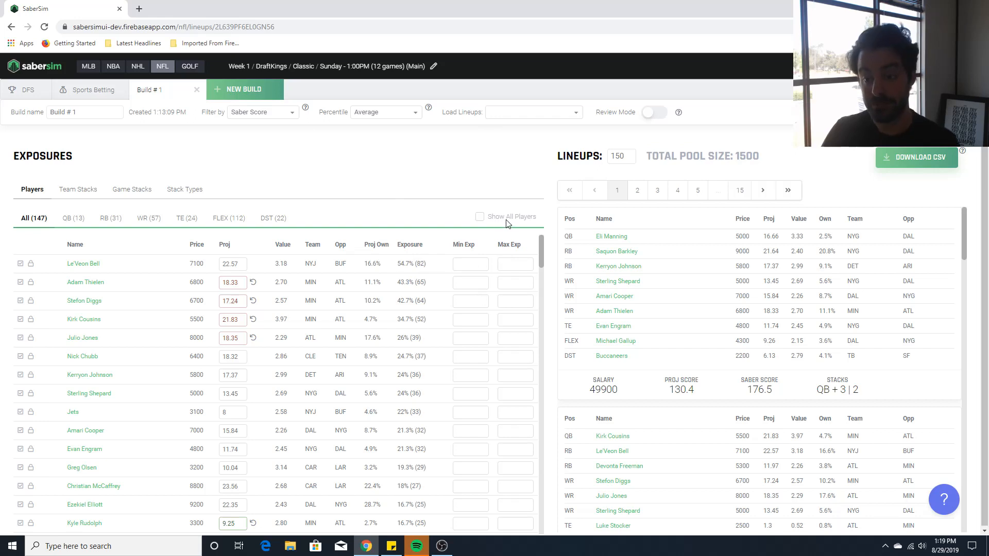
{"action": "left_click", "coordinate": [513, 264]}
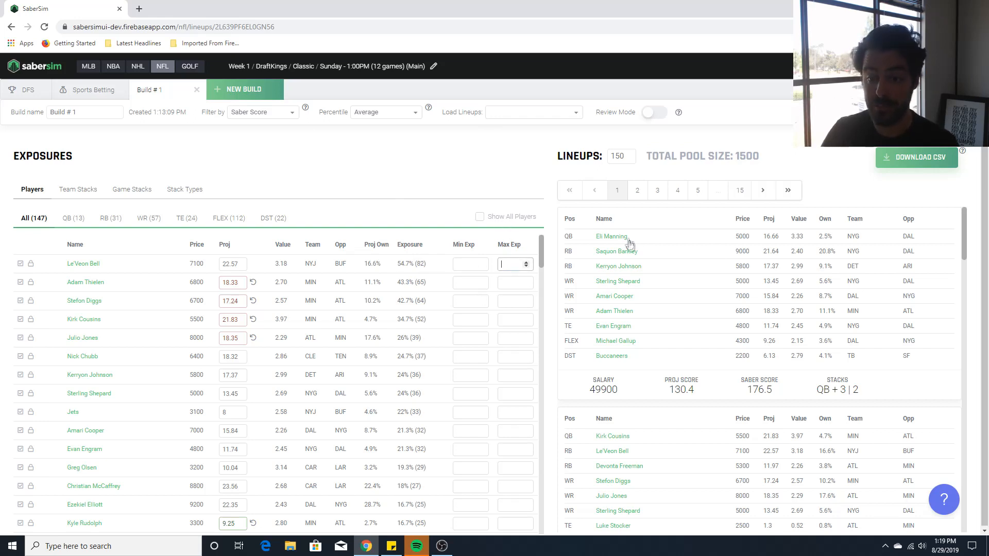
{"action": "type", "text": "30"}
{"action": "key", "text": "Return"}
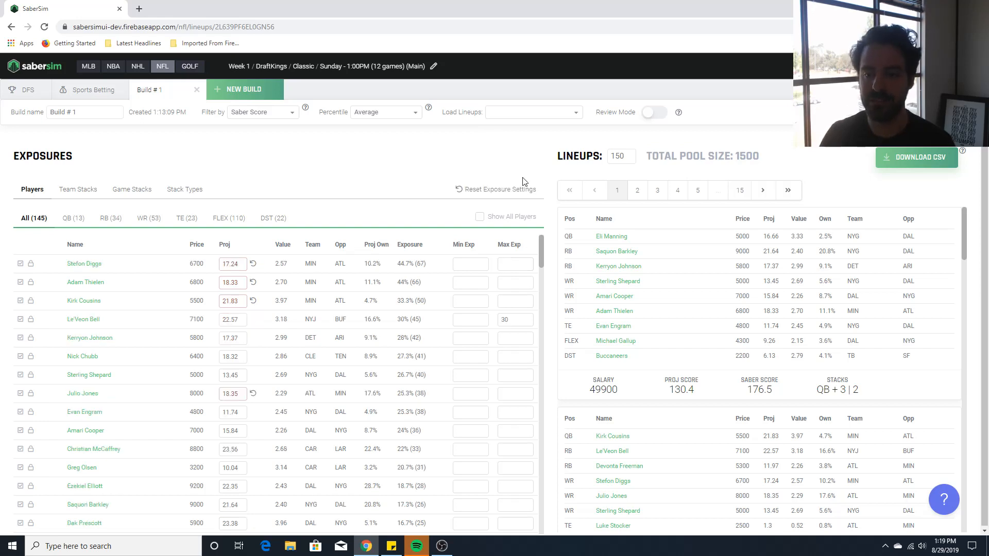
- Clear Le'Veon Bell's maximum exposure limit
{"action": "left_click", "coordinate": [518, 319]}
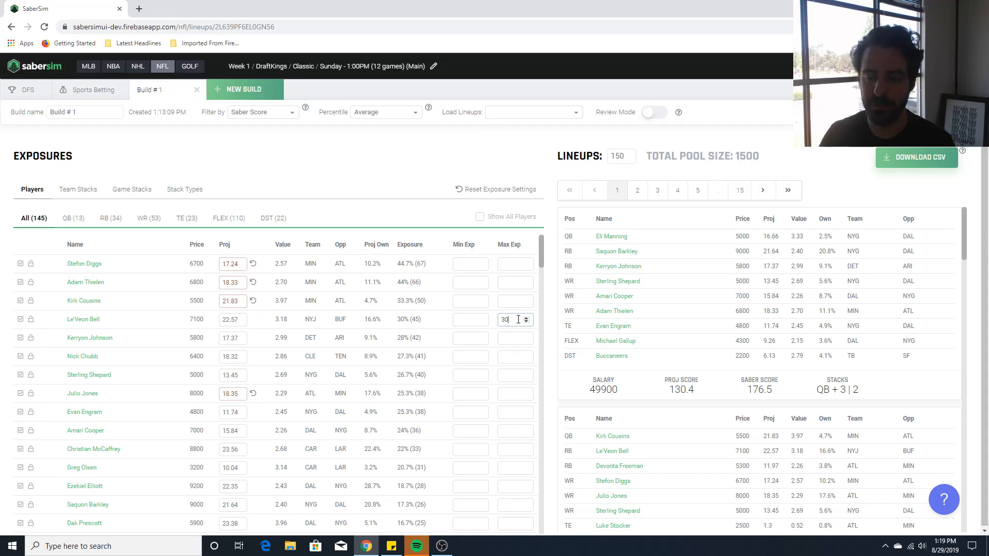
{"action": "key", "text": "BackSpace"}
{"action": "key", "text": "BackSpace"}
{"action": "left_click", "coordinate": [339, 154]}
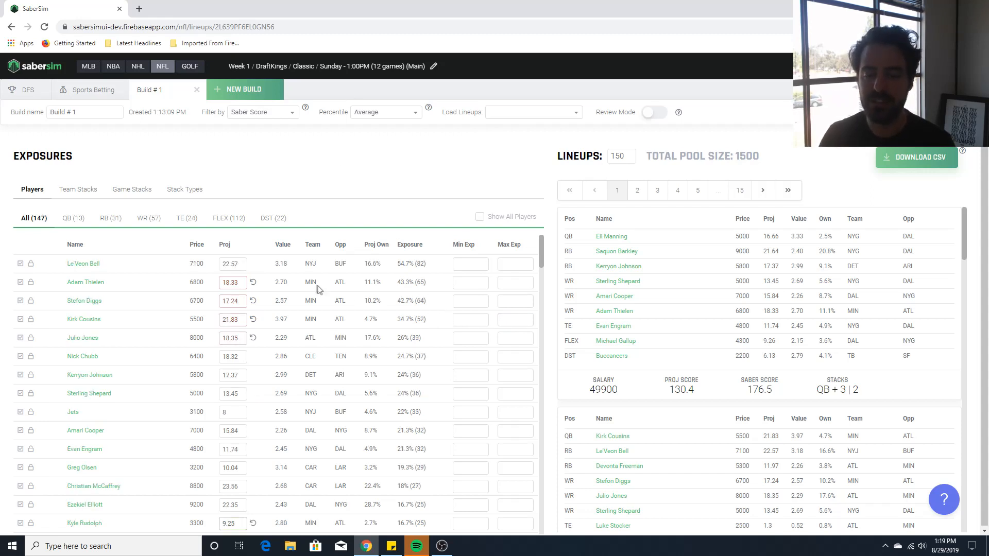
- Set Le'Veon Bell's projection to 19 in the Build #1 player pool
{"action": "left_click", "coordinate": [242, 267]}
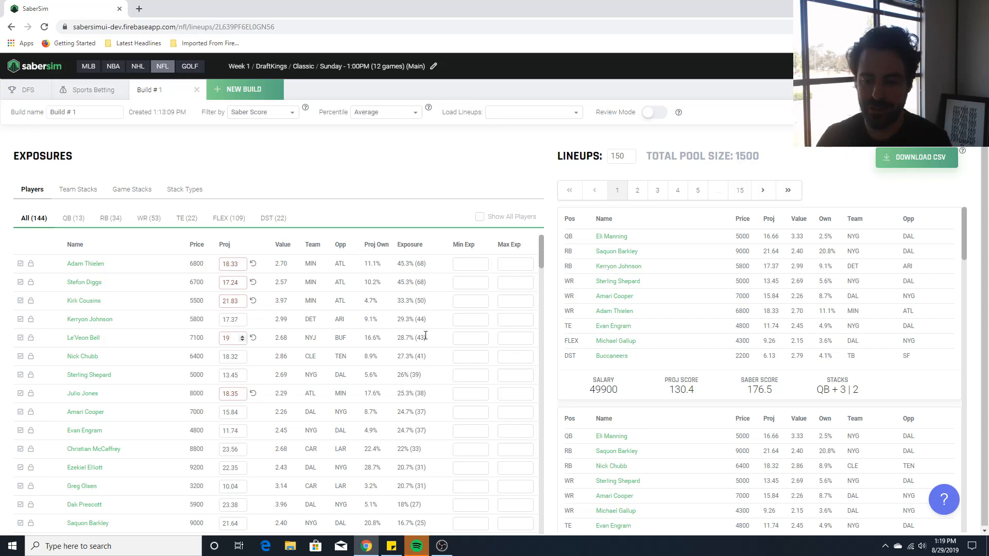
{"action": "left_click", "coordinate": [361, 198]}
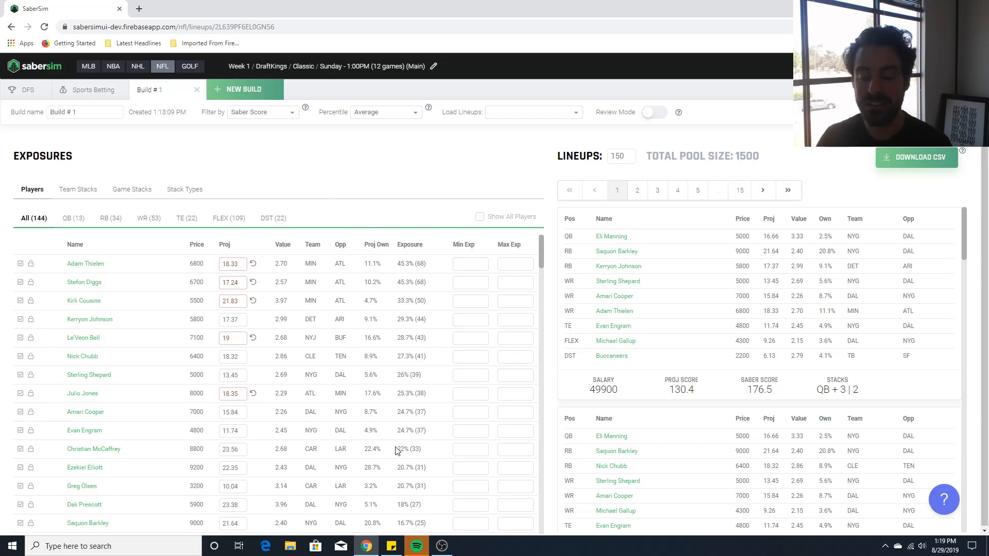
- Set Hunter Henry's minimum exposure to 20
{"action": "scroll", "coordinate": [385, 443], "scroll_direction": "down", "scroll_amount": 2}
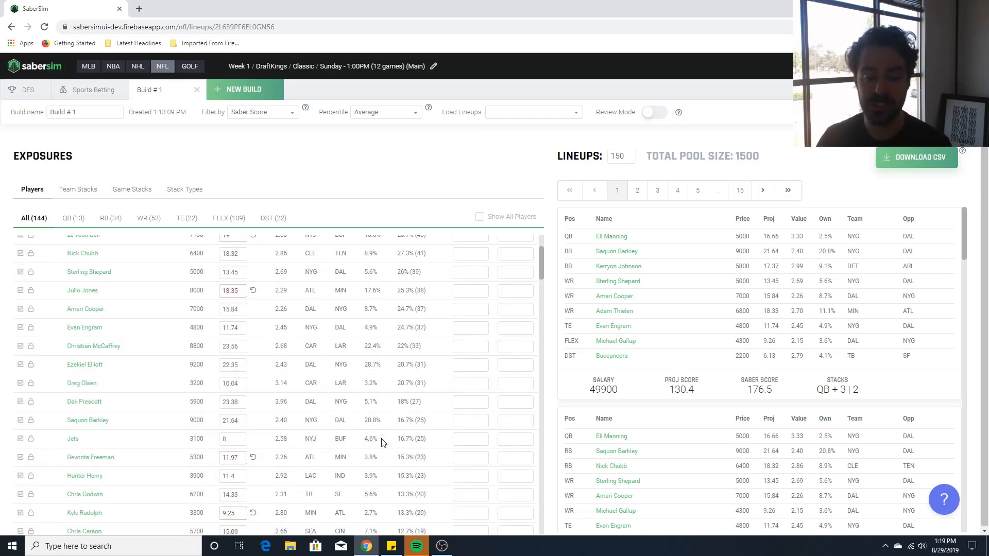
{"action": "scroll", "coordinate": [384, 438], "scroll_direction": "down", "scroll_amount": 2}
{"action": "scroll", "coordinate": [382, 432], "scroll_direction": "down", "scroll_amount": 1}
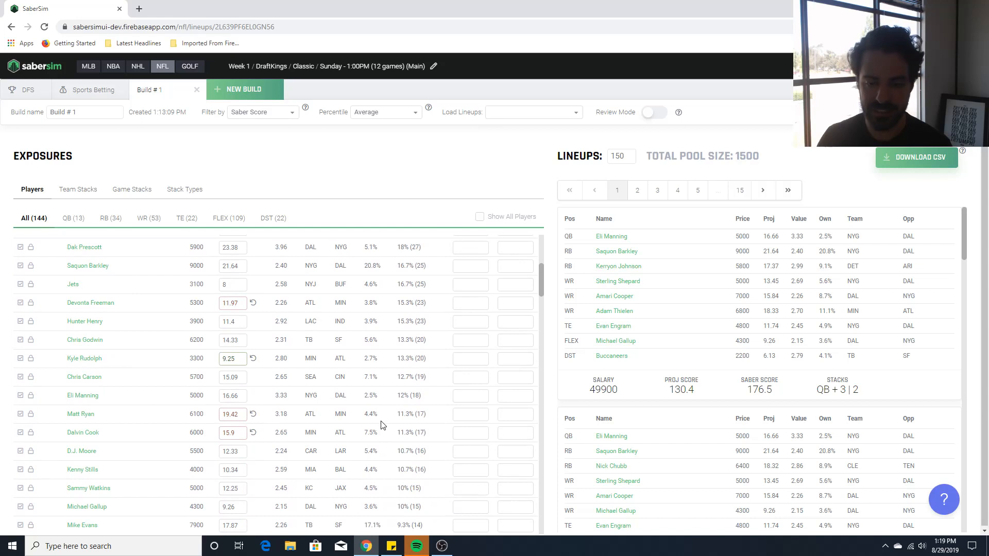
{"action": "left_click", "coordinate": [458, 324]}
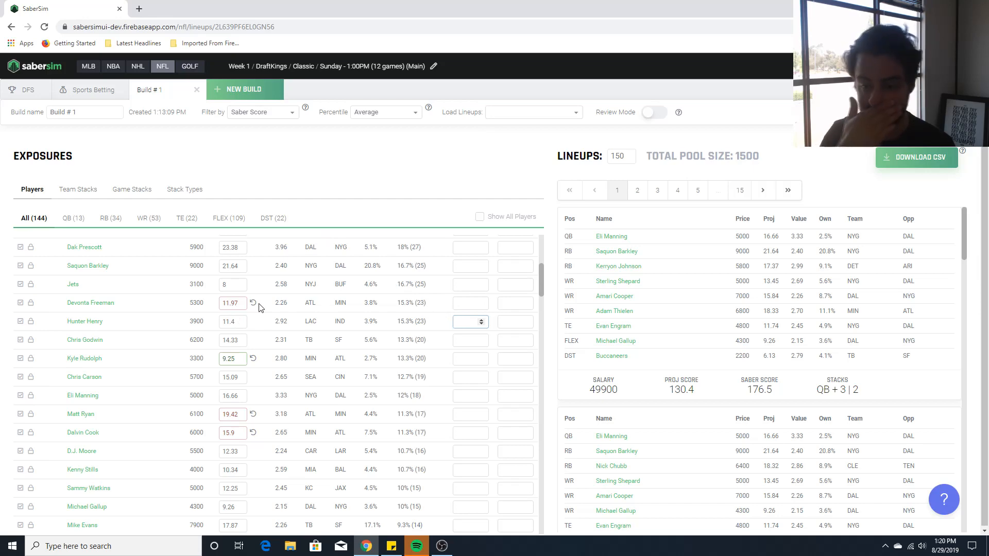
{"action": "type", "text": "20"}
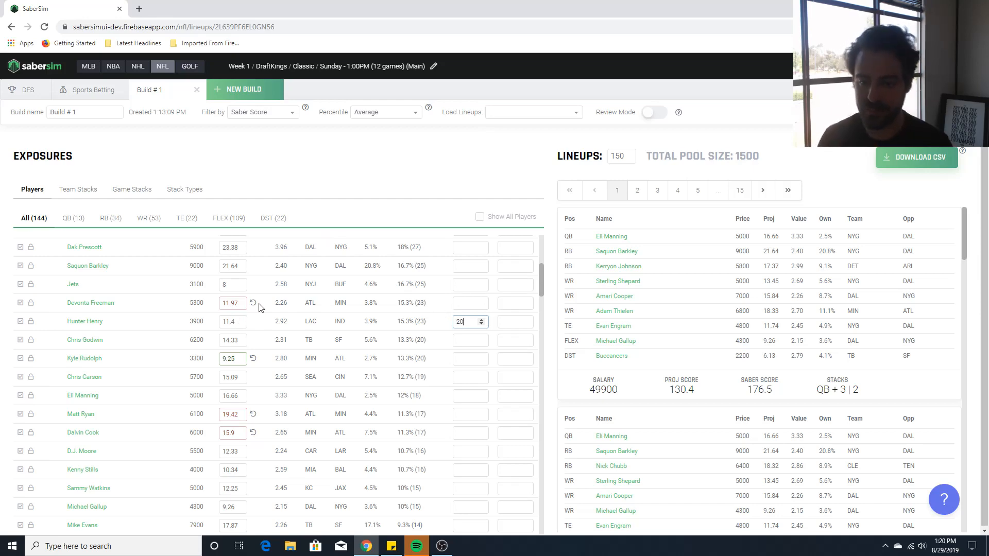
{"action": "left_click", "coordinate": [345, 173]}
- Clear Hunter Henry's minimum exposure limit
{"action": "scroll", "coordinate": [383, 348], "scroll_direction": "up", "scroll_amount": 3}
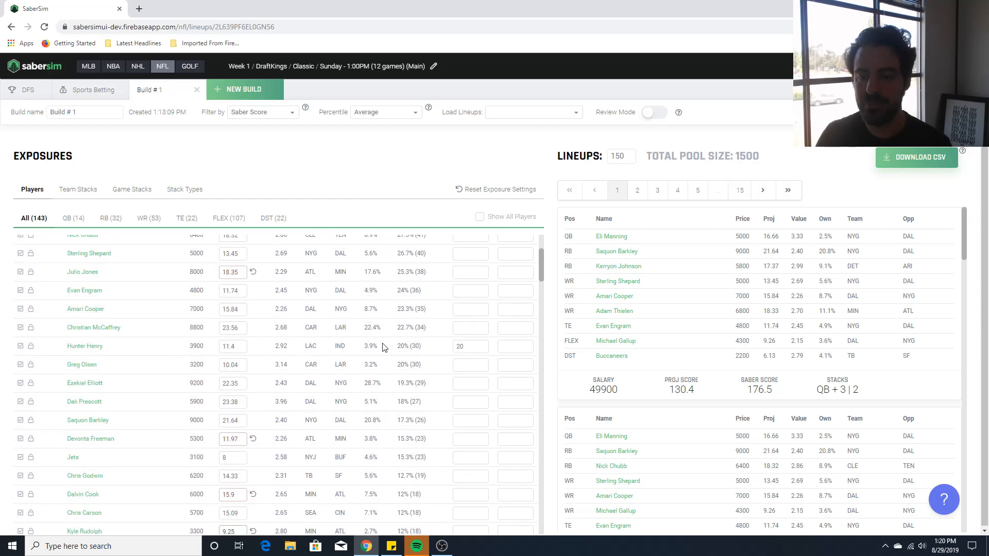
{"action": "scroll", "coordinate": [412, 361], "scroll_direction": "up", "scroll_amount": 1}
{"action": "left_click", "coordinate": [467, 398]}
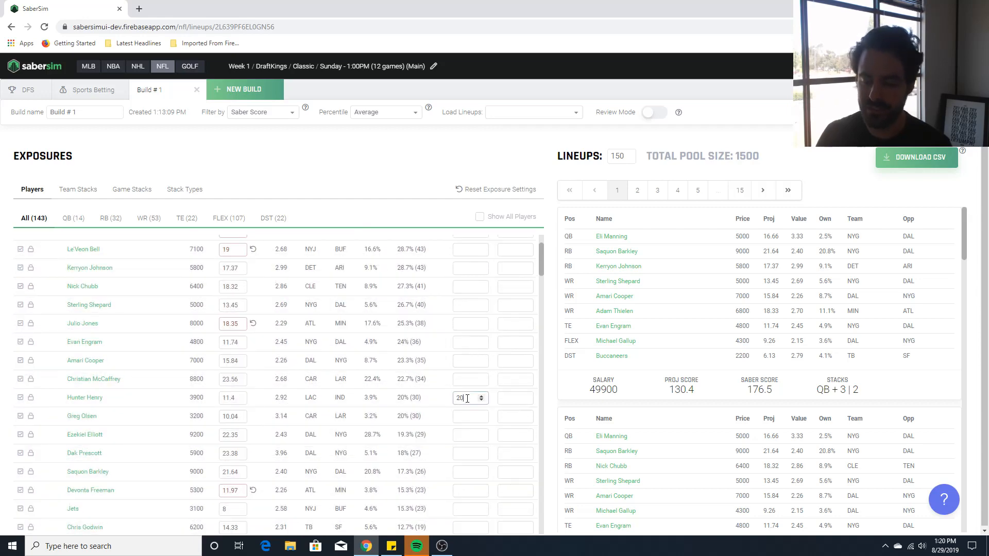
{"action": "left_click", "coordinate": [381, 154]}
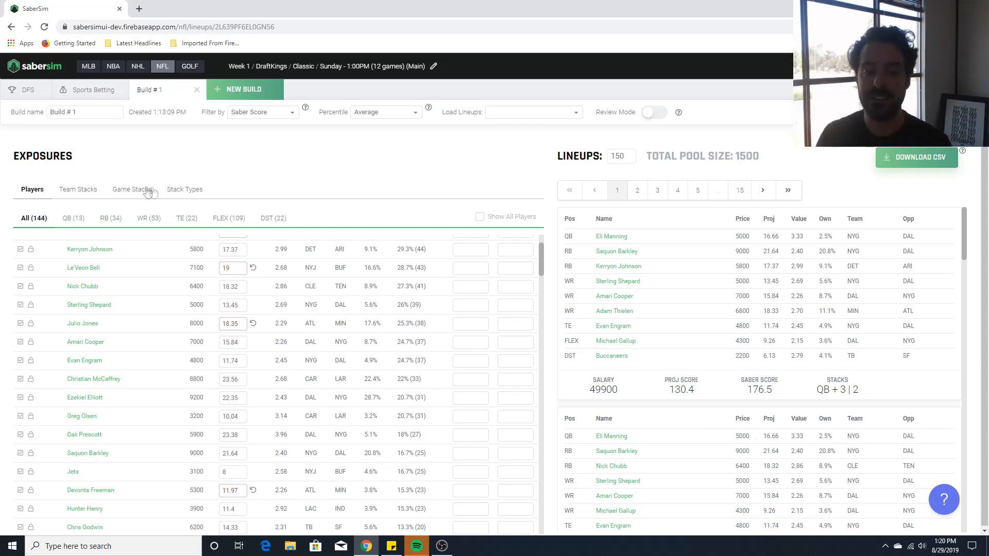
- Set the maximum exposure for NYG team stacks to 10
{"action": "left_click", "coordinate": [66, 190]}
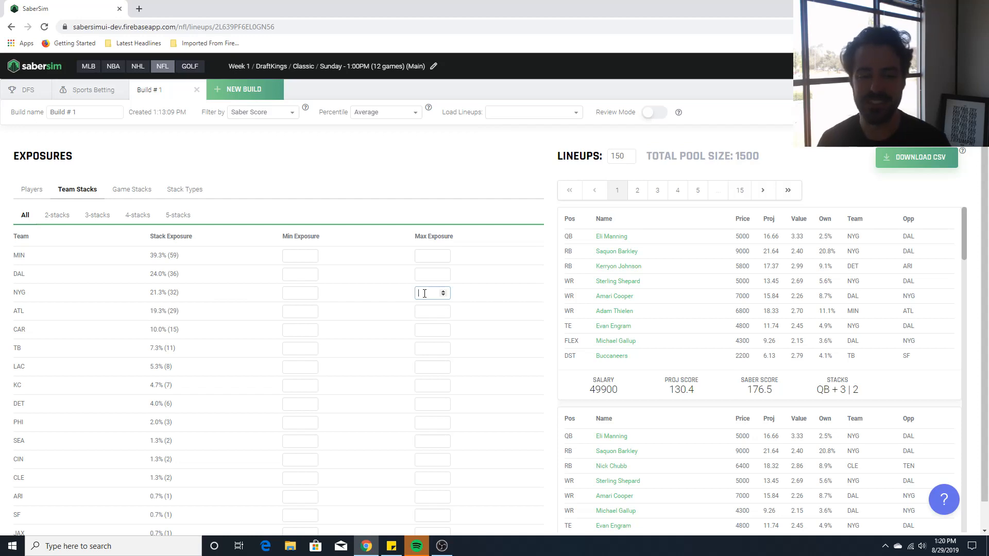
{"action": "type", "text": "10"}
{"action": "left_click", "coordinate": [456, 156]}
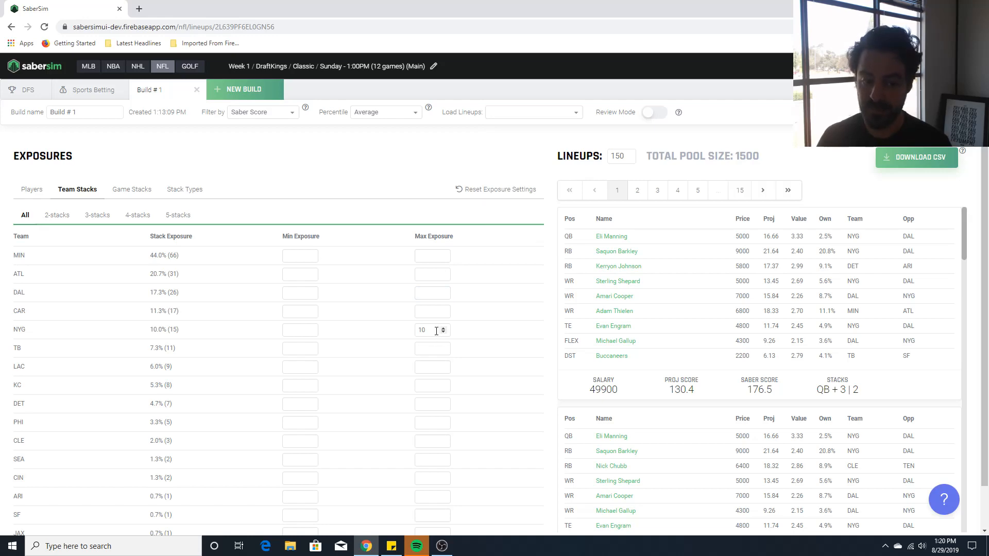
- Set the minimum exposure for SF team stacks to 5
{"action": "scroll", "coordinate": [340, 454], "scroll_direction": "down", "scroll_amount": 1}
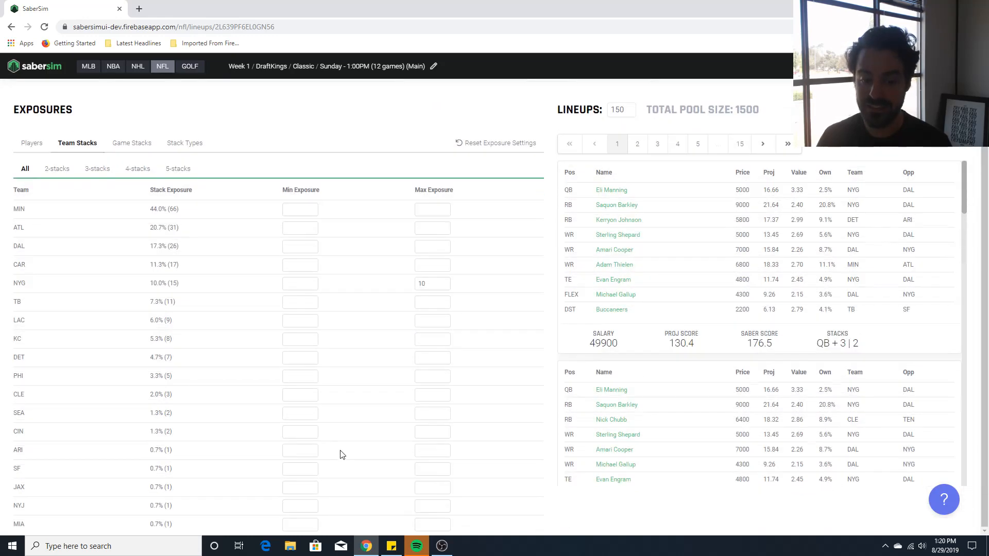
{"action": "left_click", "coordinate": [298, 469]}
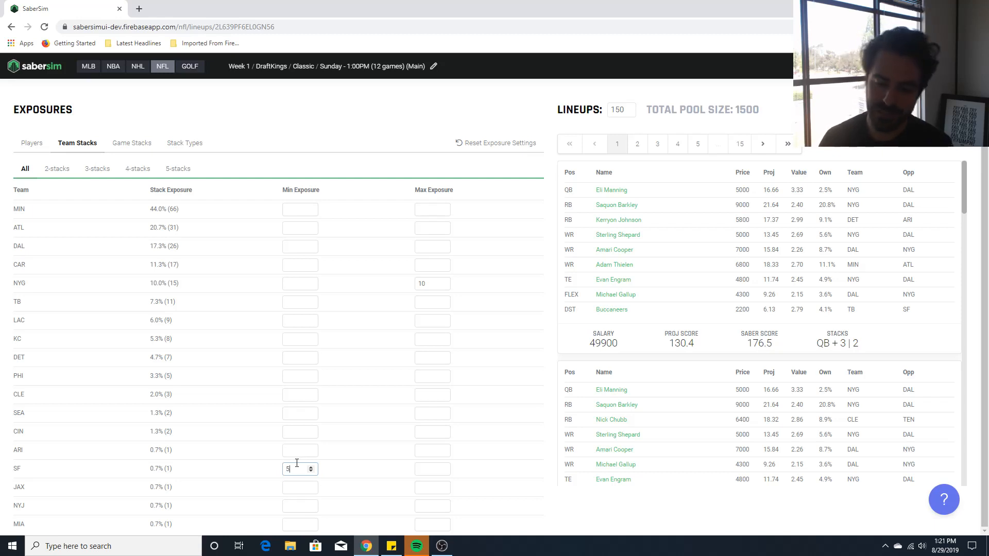
{"action": "left_click", "coordinate": [399, 112]}
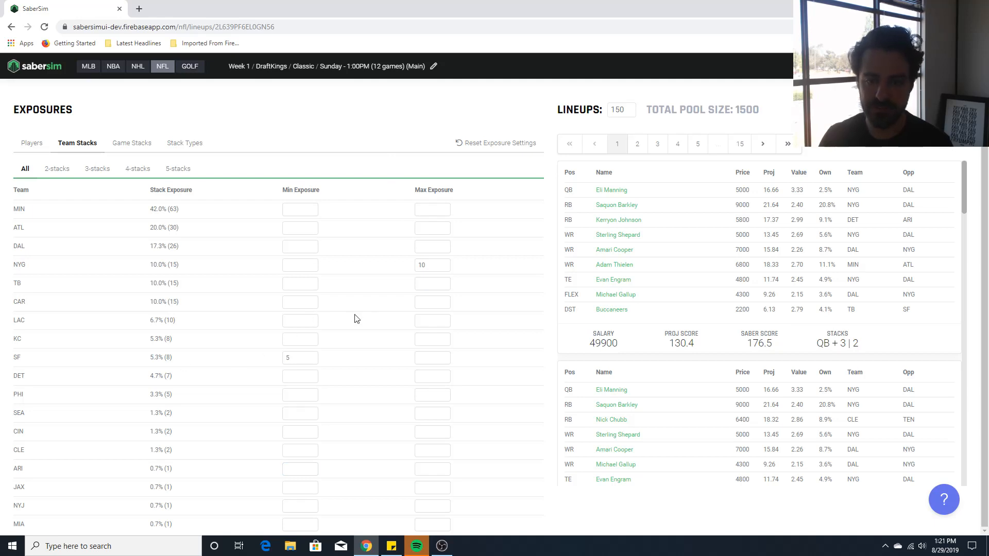
- Clear the maximum exposure limit for NYG team stacks
{"action": "left_click", "coordinate": [420, 265]}
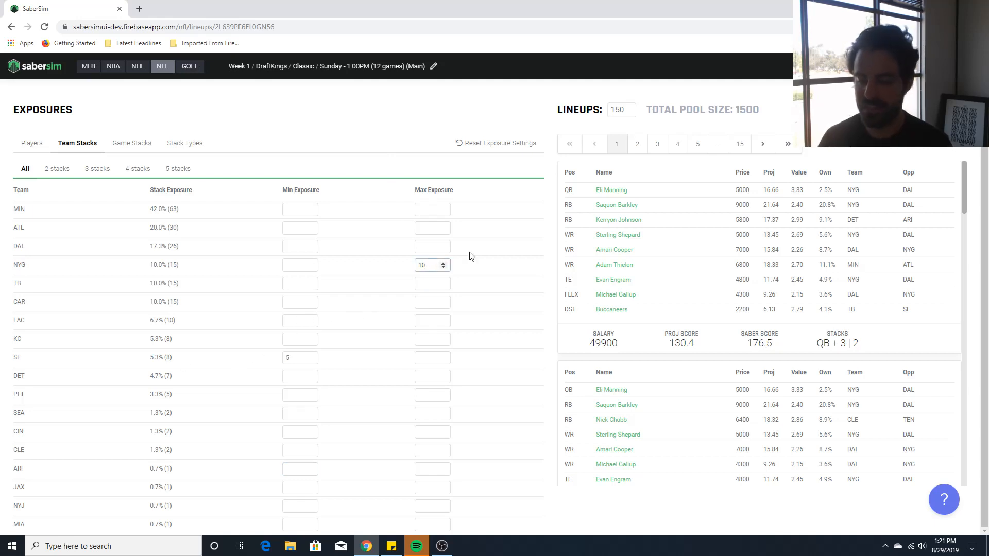
{"action": "left_click", "coordinate": [366, 135]}
{"action": "scroll", "coordinate": [365, 136], "scroll_direction": "up", "scroll_amount": 1}
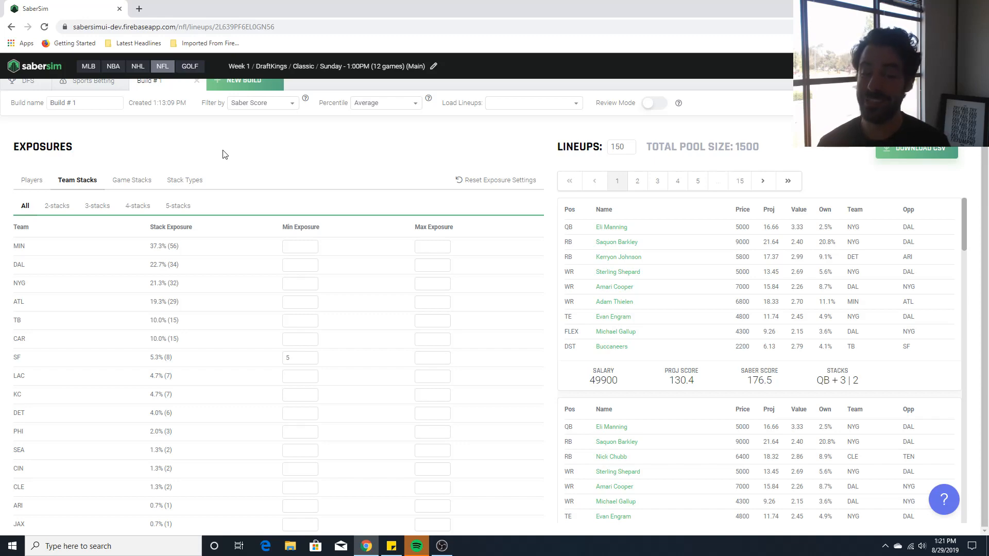
- Limit the game stacks to a maximum exposure of 30 for ATL @ MIN and 20 for NYG @ DAL
{"action": "left_click", "coordinate": [144, 181]}
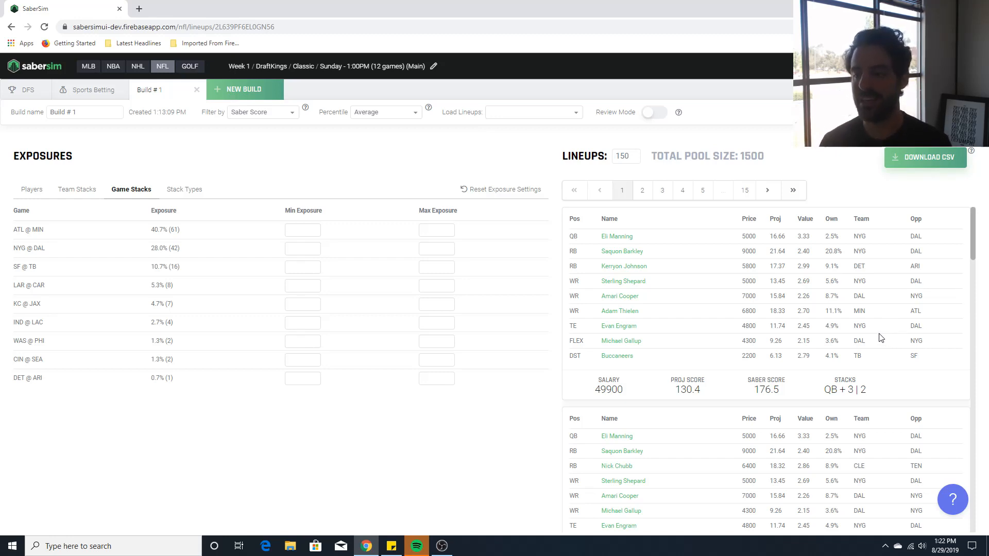
{"action": "mouse_move", "coordinate": [798, 374]}
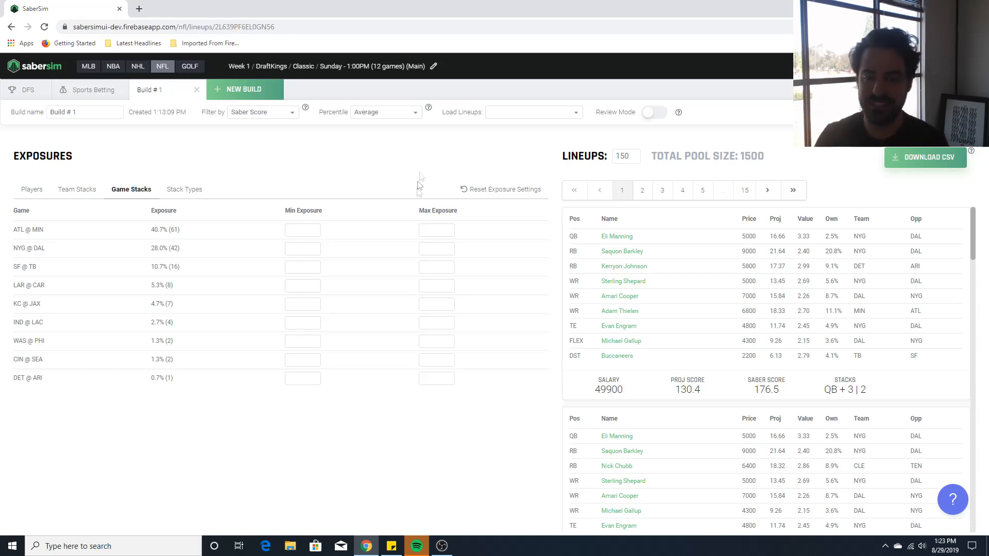
{"action": "left_click", "coordinate": [437, 228]}
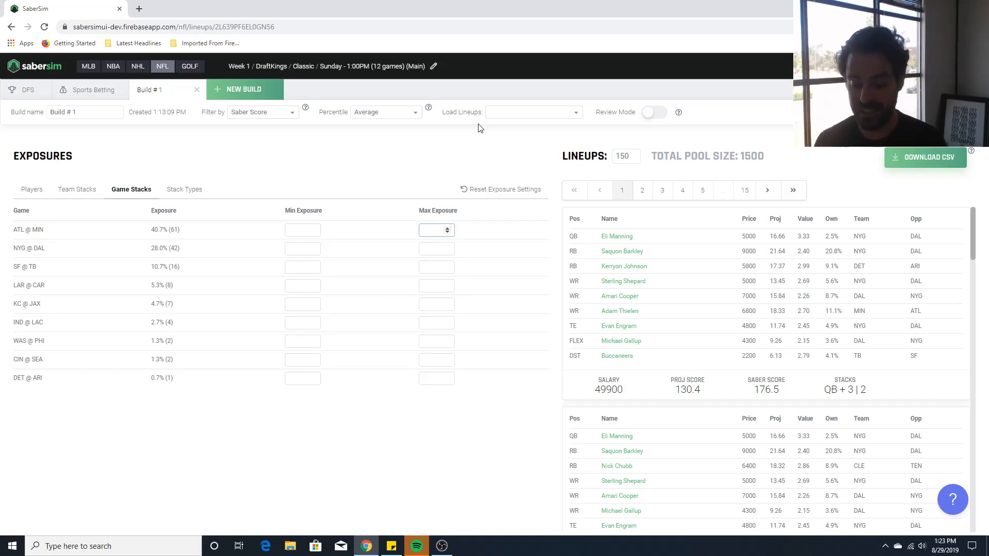
{"action": "type", "text": "30"}
{"action": "left_click", "coordinate": [446, 154]}
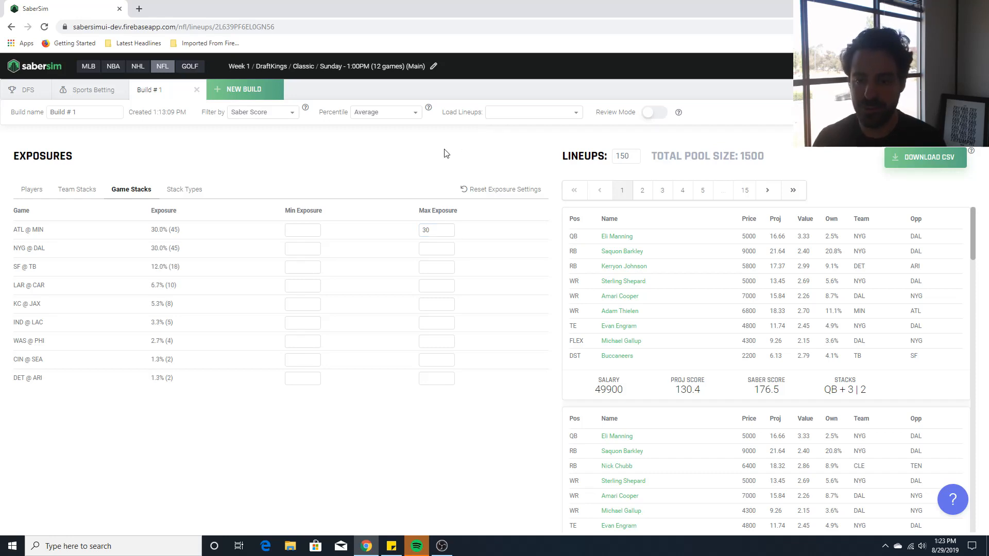
{"action": "left_click", "coordinate": [438, 249]}
{"action": "type", "text": "20"}
{"action": "left_click", "coordinate": [335, 170]}
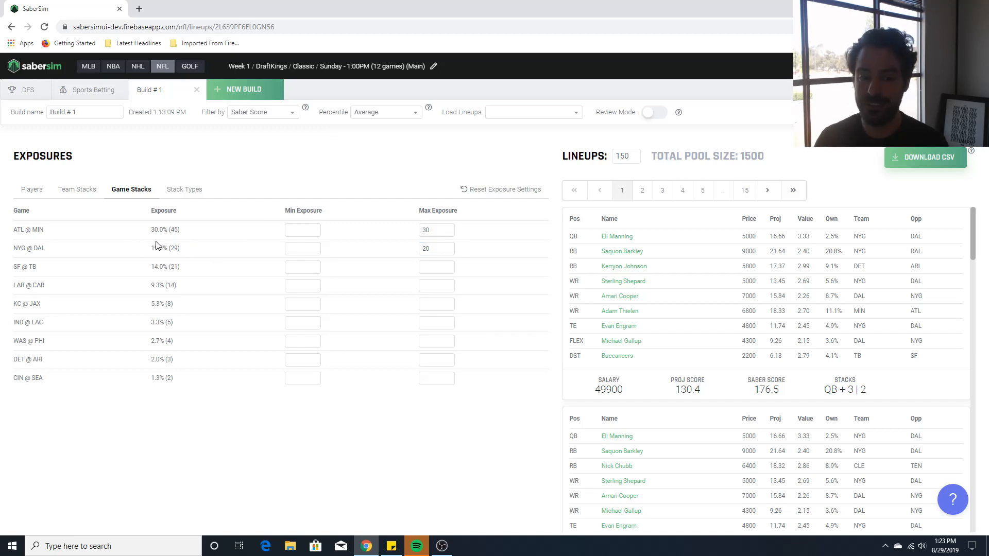
- Set the minimum game stack exposure to 5 for both DET @ ARI and IND @ LAC
{"action": "left_click", "coordinate": [298, 362]}
{"action": "type", "text": "5"}
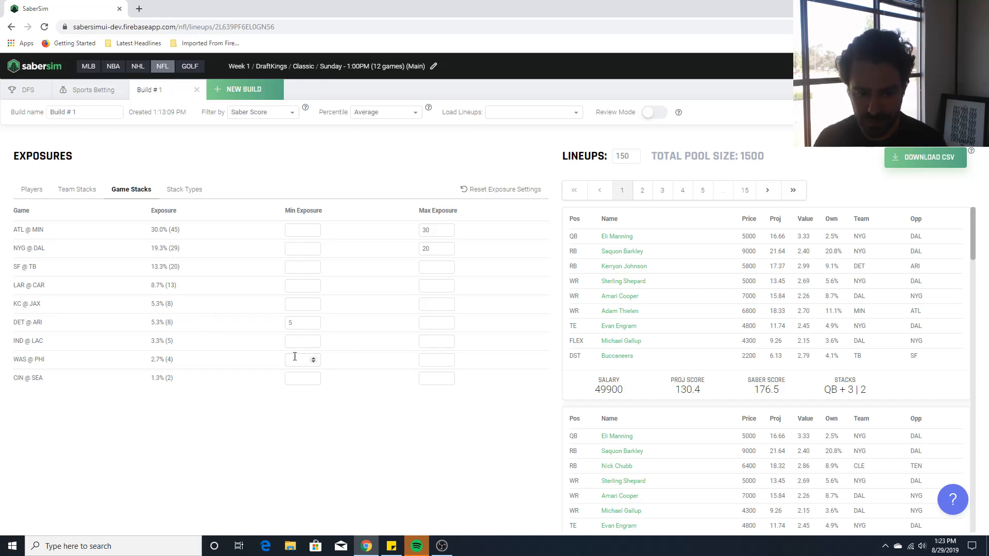
{"action": "left_click", "coordinate": [299, 342]}
{"action": "type", "text": "5"}
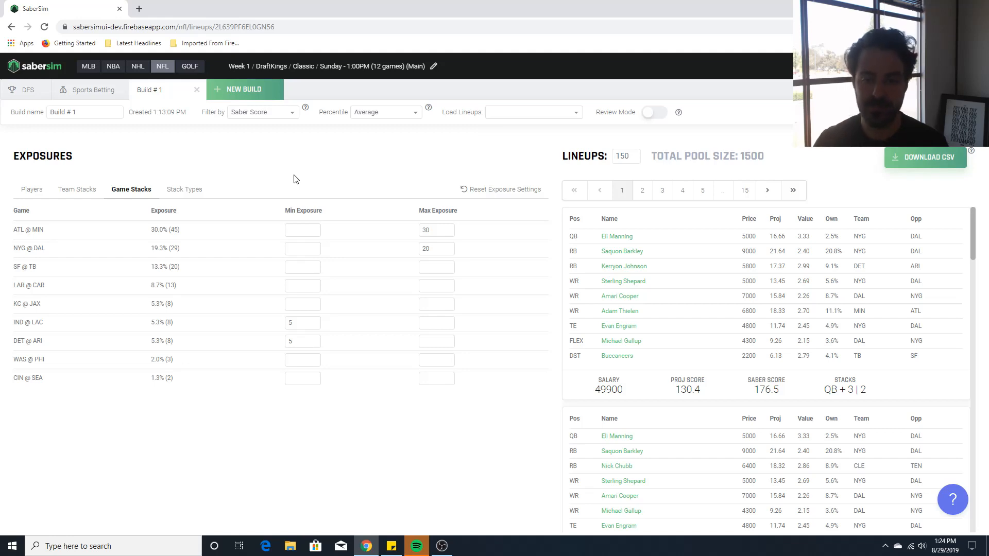
{"action": "left_click", "coordinate": [438, 248]}
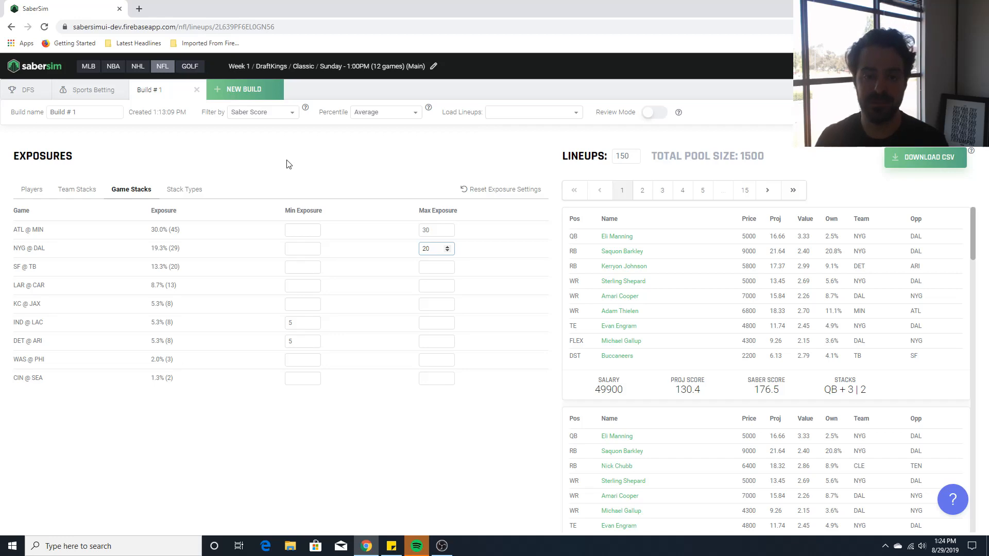
- Set the minimum exposure for the QB + 2 | 2 stack type to 17
{"action": "left_click", "coordinate": [188, 192]}
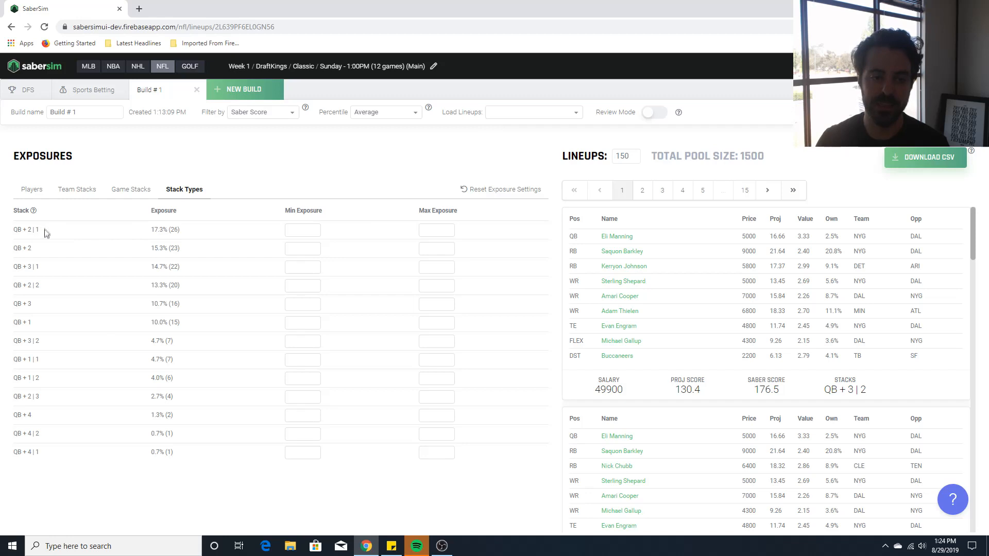
{"action": "mouse_move", "coordinate": [35, 213]}
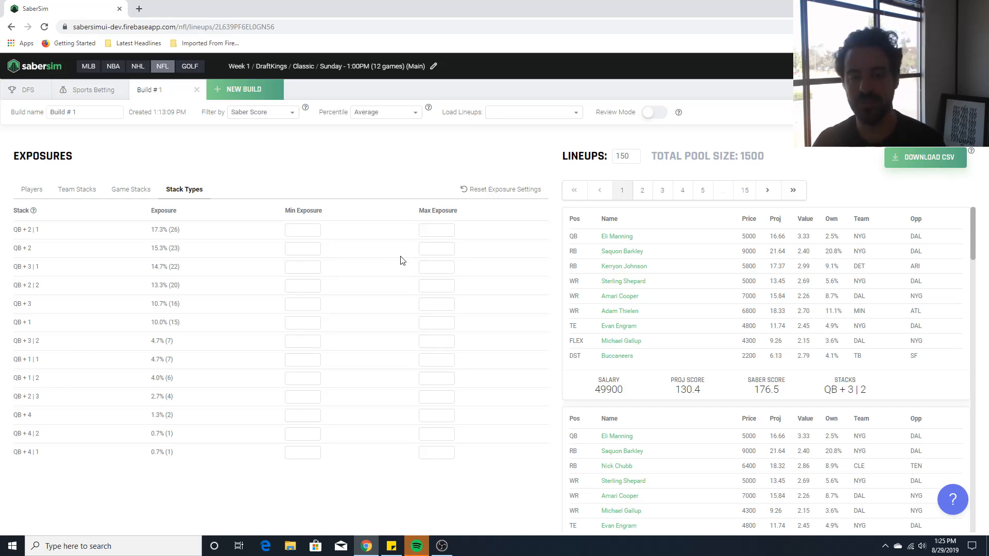
{"action": "left_click", "coordinate": [293, 286]}
{"action": "type", "text": "17"}
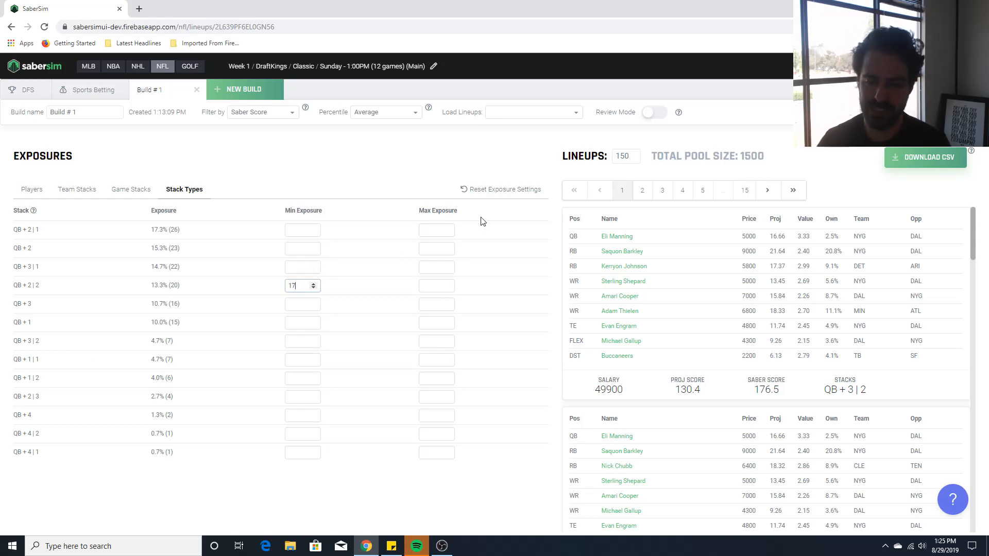
{"action": "left_click", "coordinate": [340, 155]}
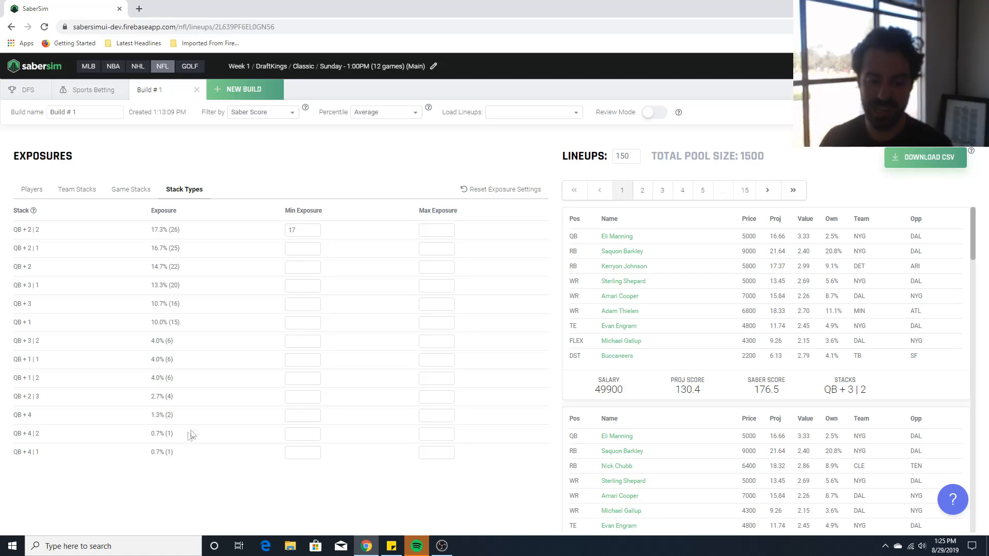
- Set the maximum exposure to 0 for the QB + 4, QB + 4 | 2 and QB + 4 | 1 stack types
{"action": "left_click", "coordinate": [426, 415]}
{"action": "type", "text": "0"}
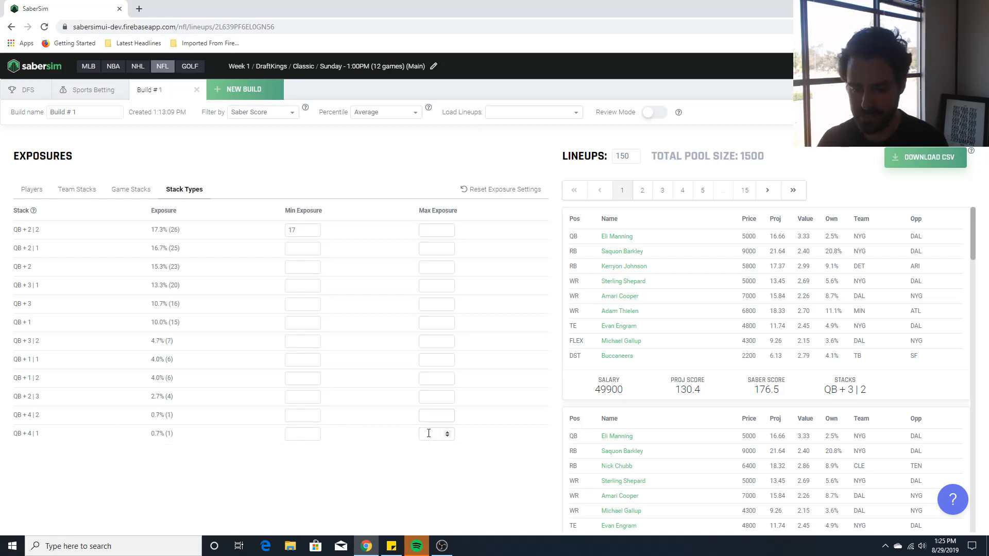
{"action": "left_click", "coordinate": [430, 415]}
{"action": "type", "text": "0"}
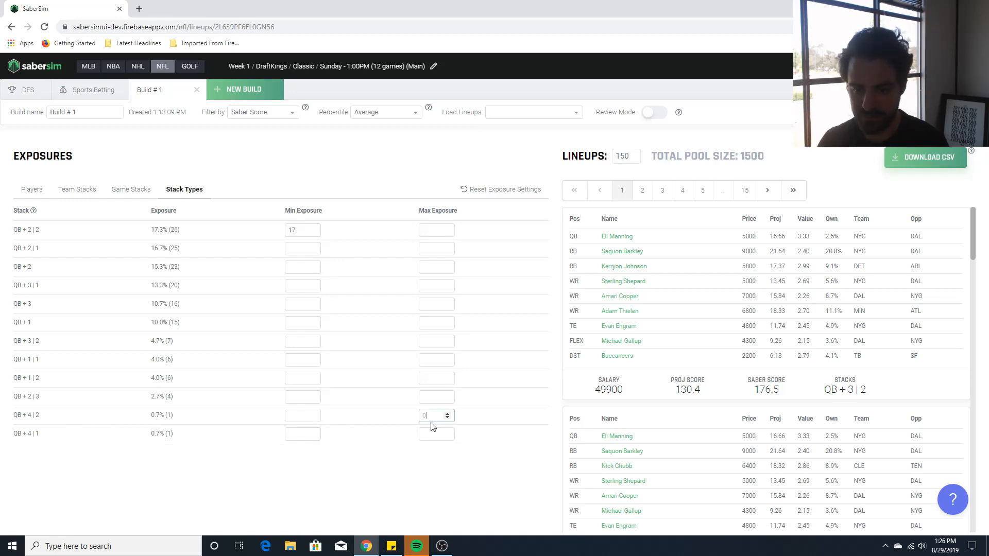
{"action": "left_click", "coordinate": [433, 418]}
{"action": "type", "text": "0"}
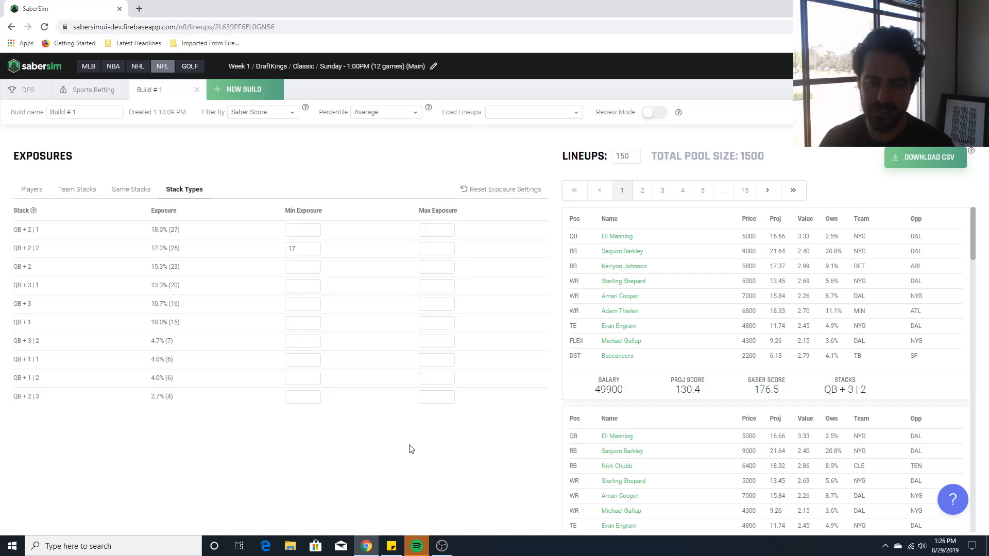
- Review the adjusted exposures across game stacks, team stacks, players and stack types
{"action": "left_click", "coordinate": [133, 194]}
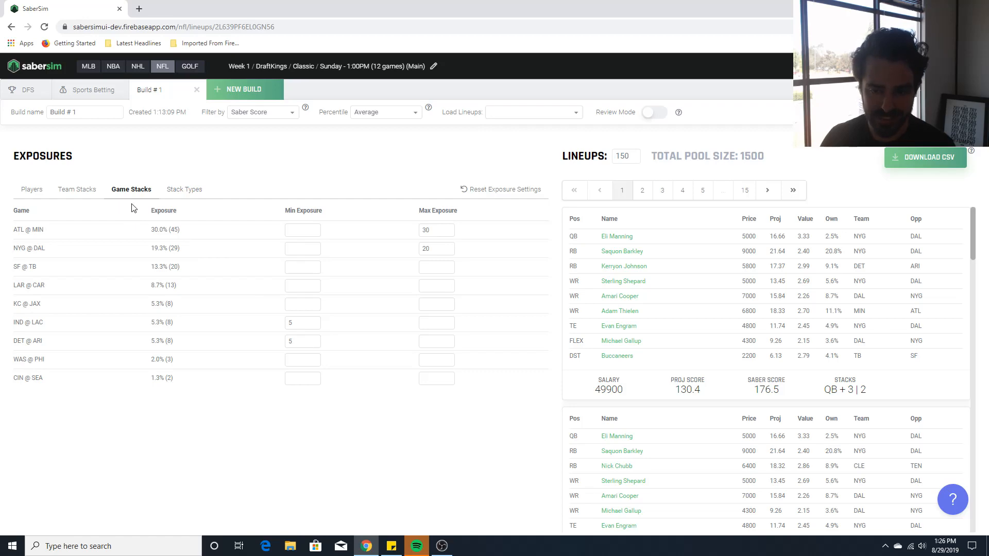
{"action": "left_click", "coordinate": [87, 194]}
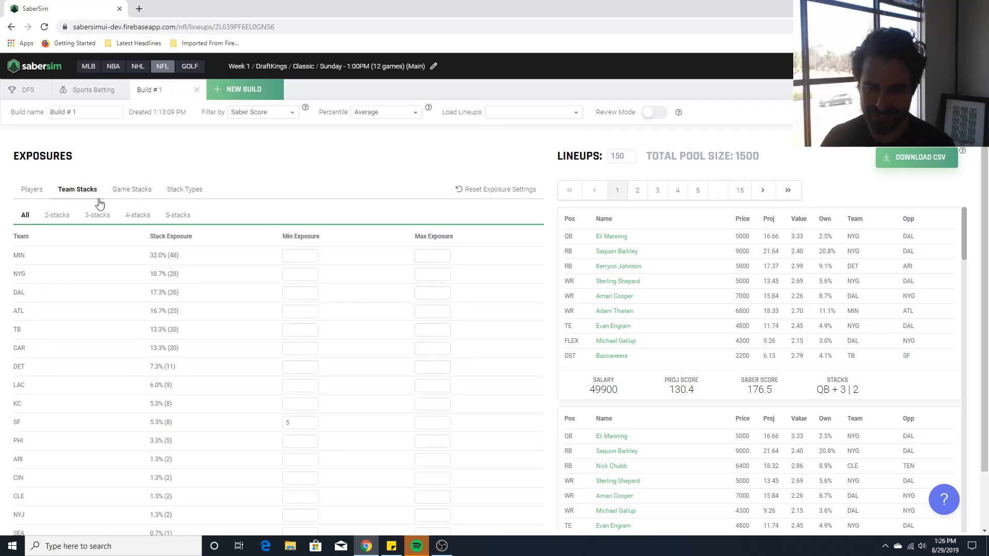
{"action": "left_click", "coordinate": [28, 190]}
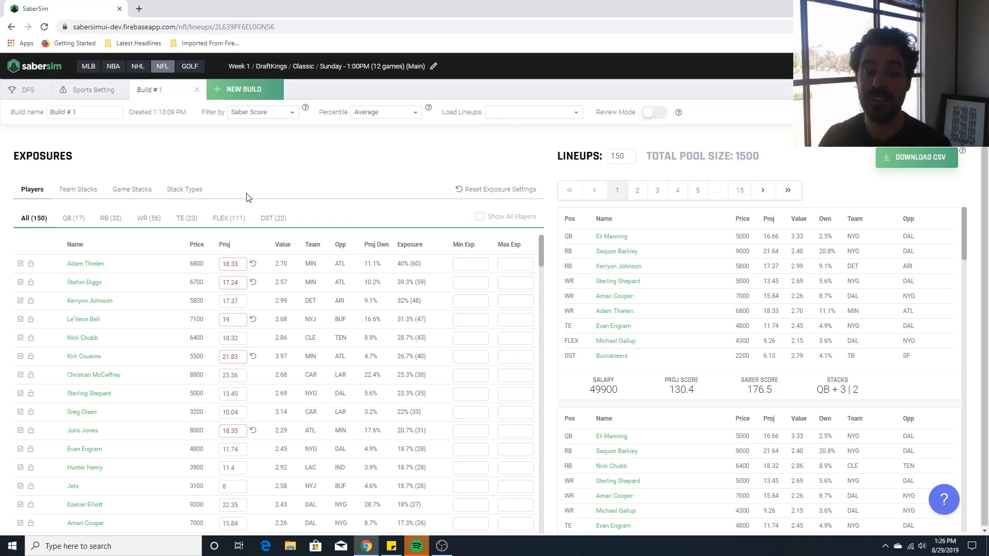
{"action": "left_click", "coordinate": [189, 192]}
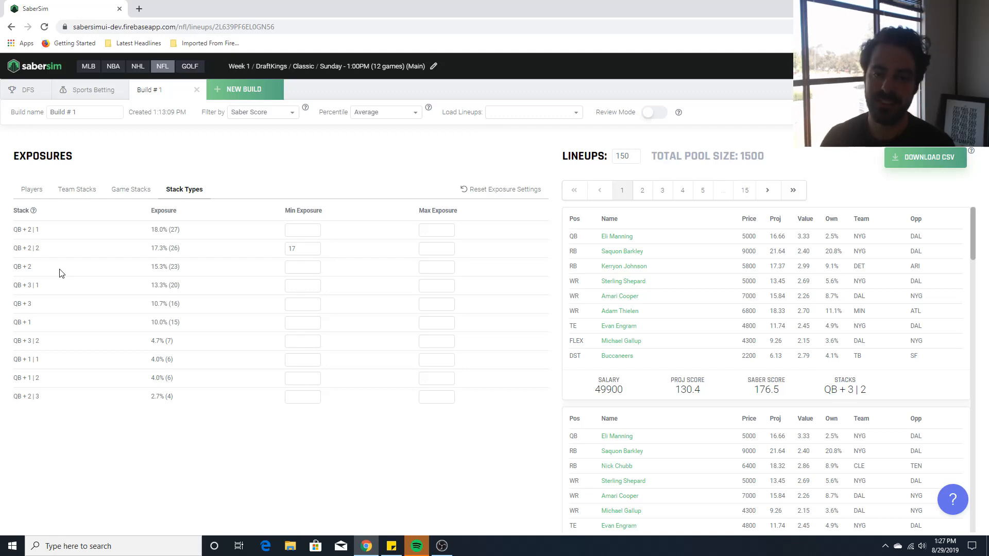
{"action": "left_click", "coordinate": [134, 191]}
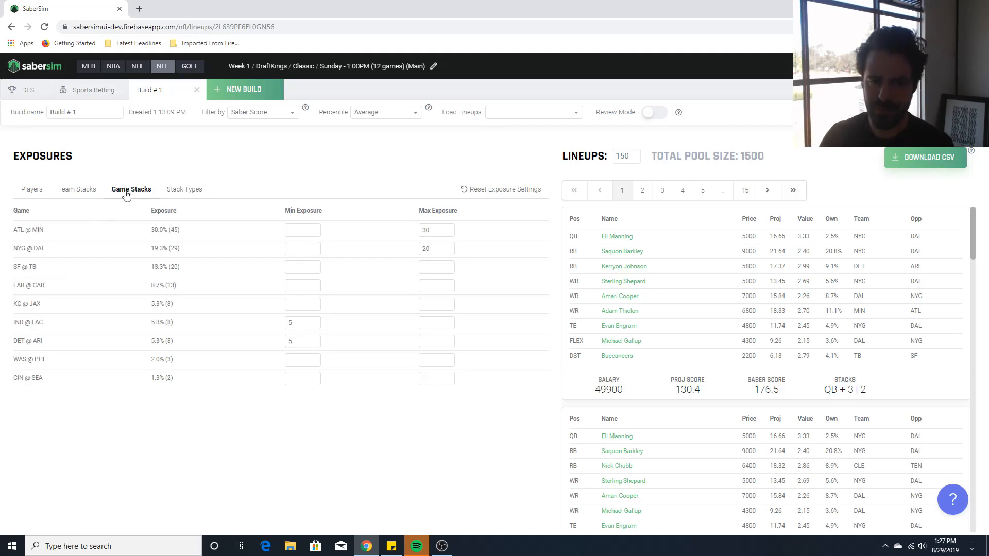